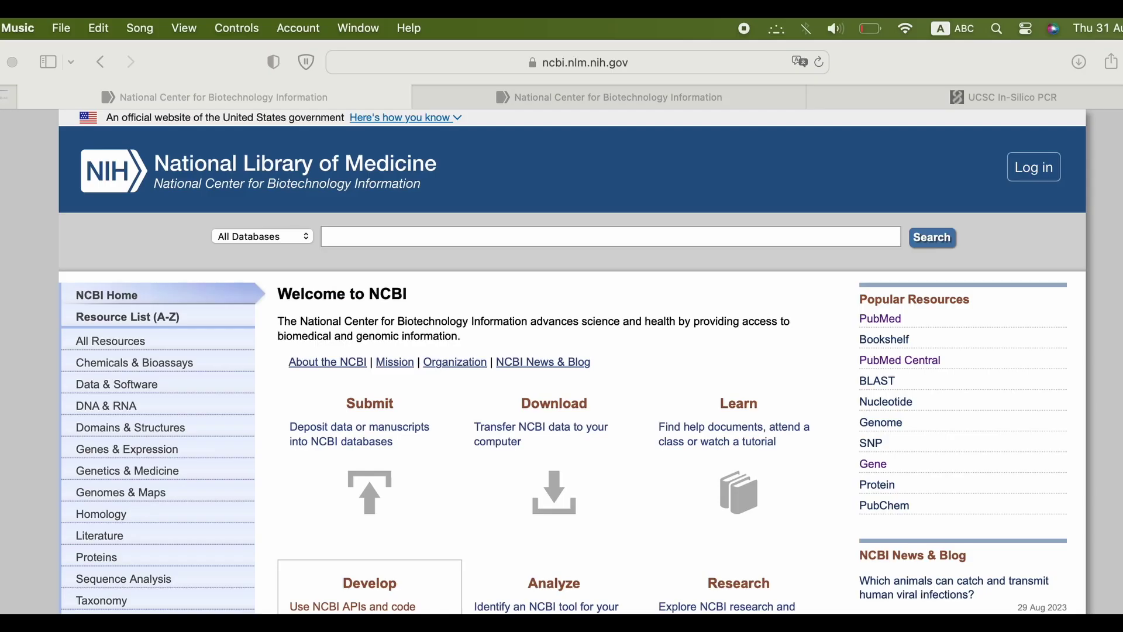
- Search the NCBI SNP database for nrcam
click(469, 233)
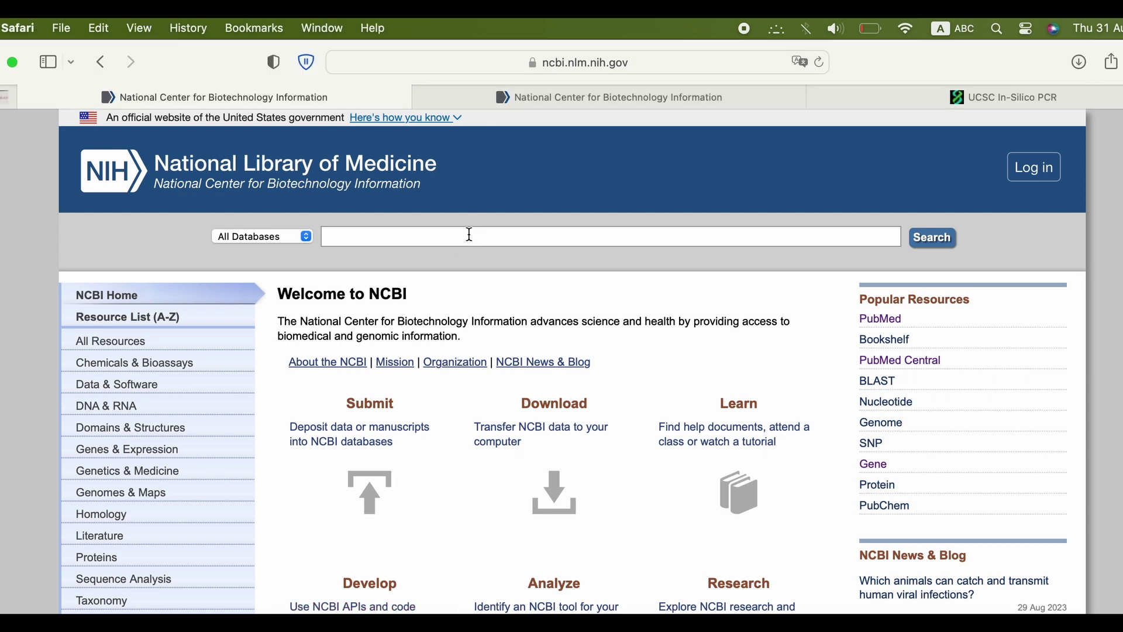
click(300, 236)
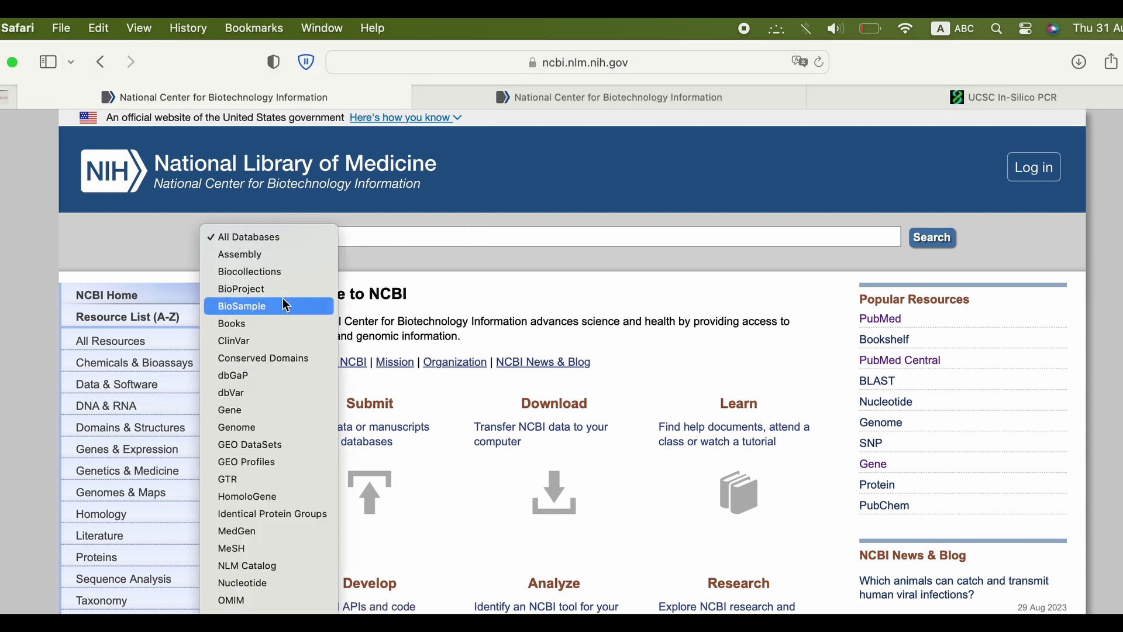
scroll(280, 378, down, 5)
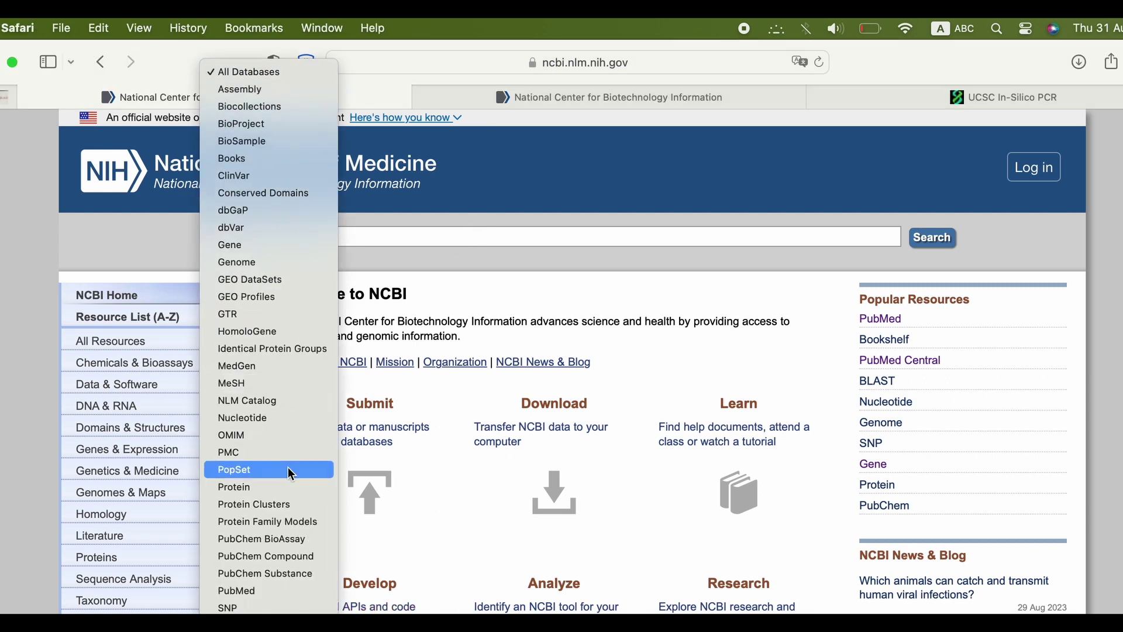
click(265, 608)
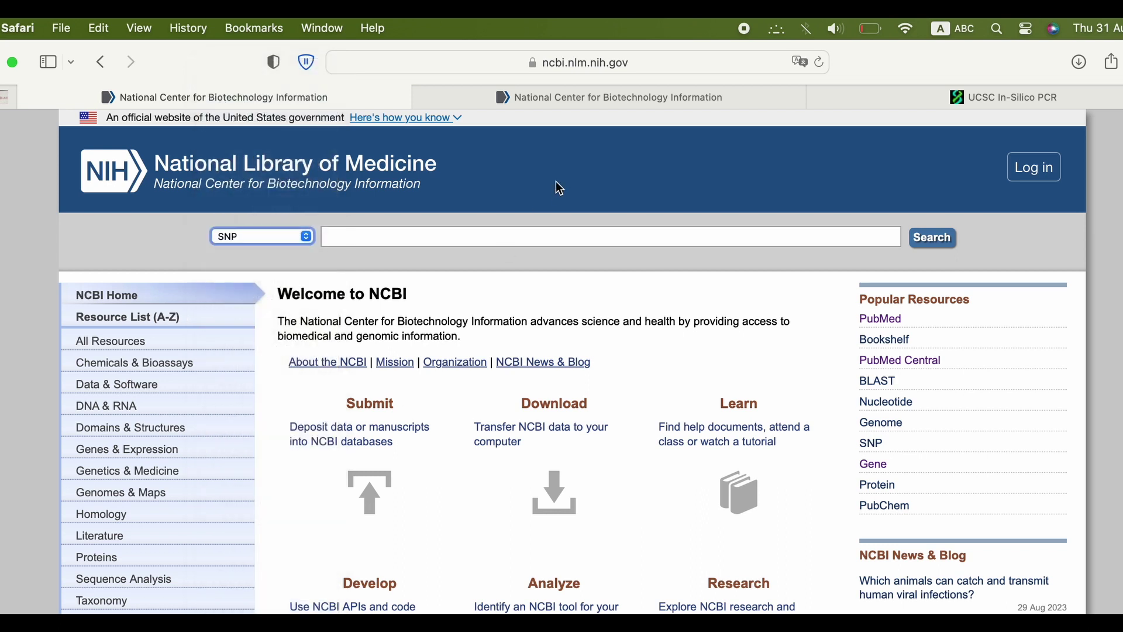
click(531, 238)
text(nrca)
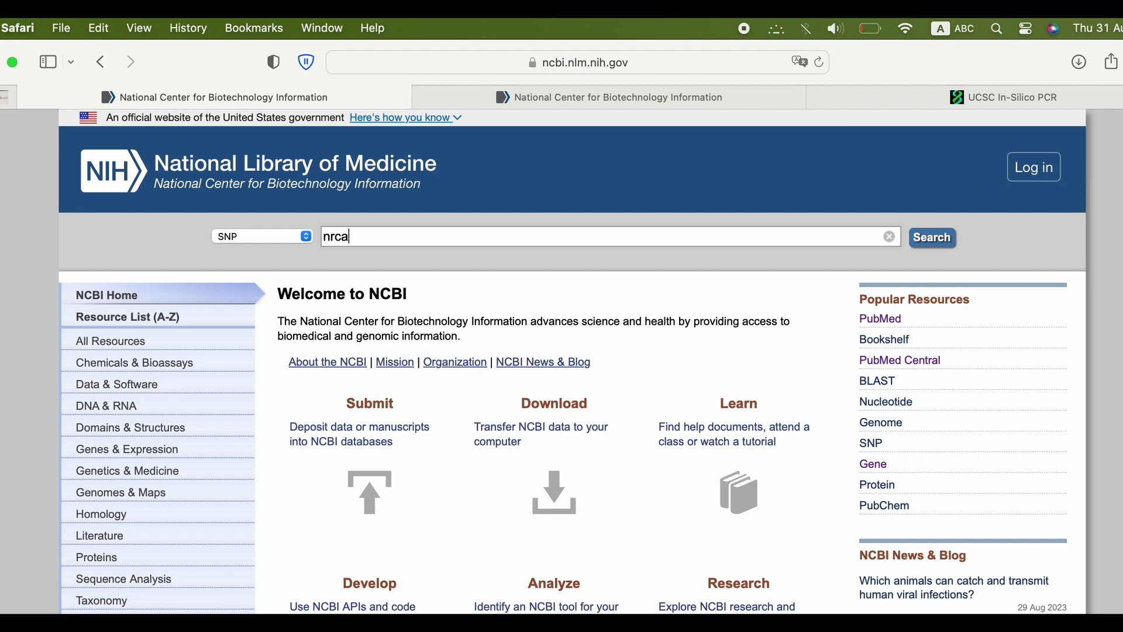
text(cam)
key(BackSpace)
key(BackSpace)
key(BackSpace)
key(BackSpace)
text(am)
key(Return)
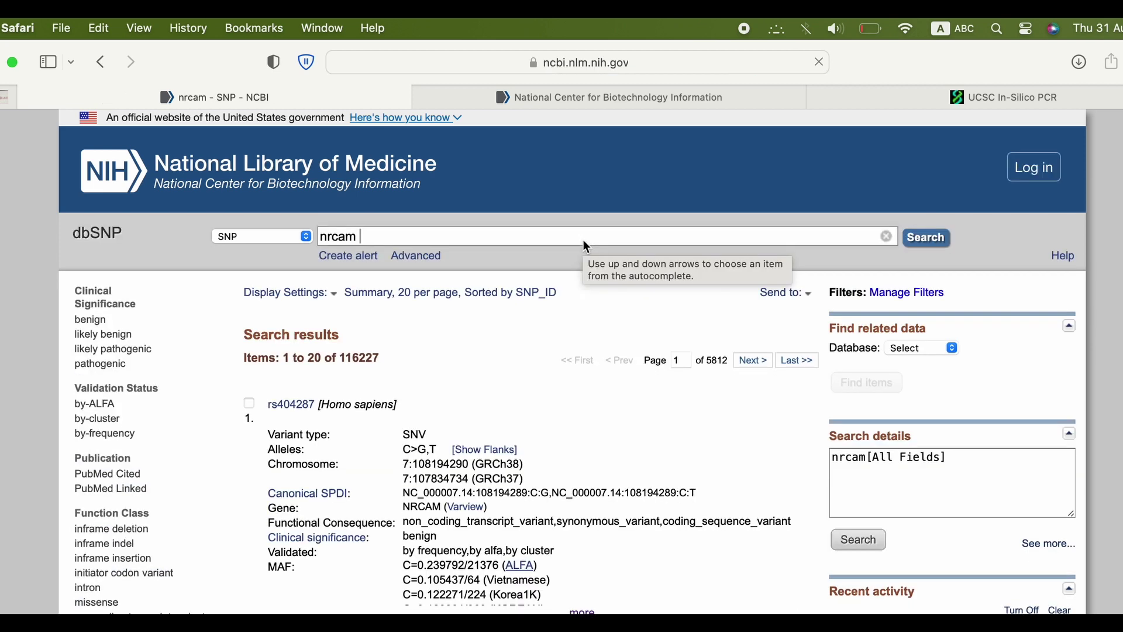
- Open the RefSNP report for rs6978315 from the search results
scroll(511, 301, down, 2)
scroll(510, 302, down, 15)
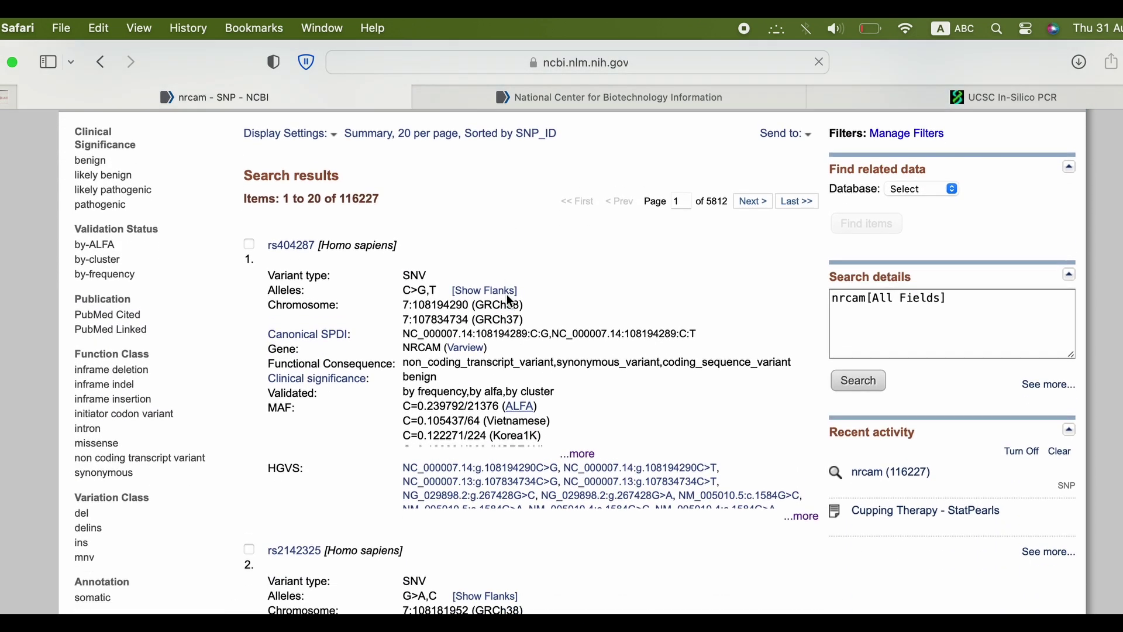
scroll(510, 301, down, 8)
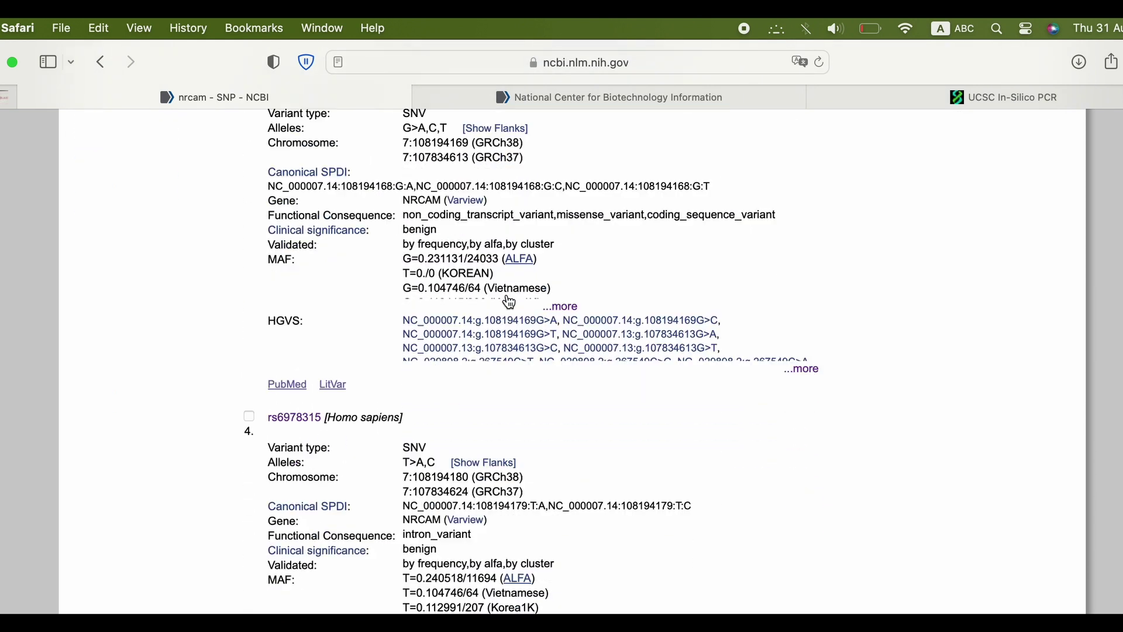
click(308, 343)
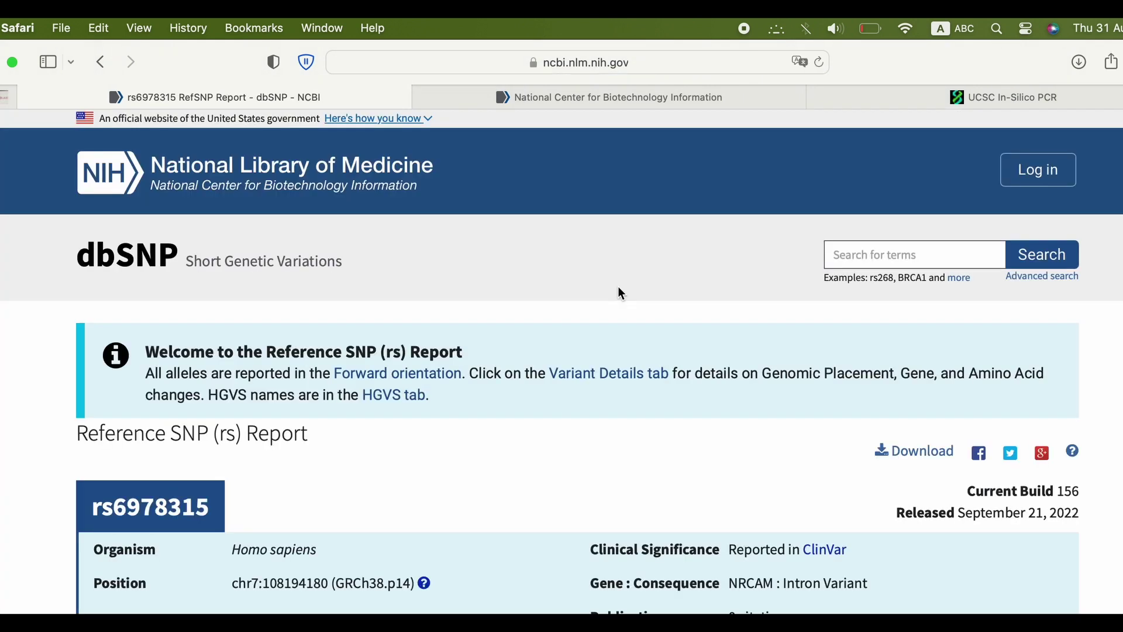
scroll(618, 286, down, 6)
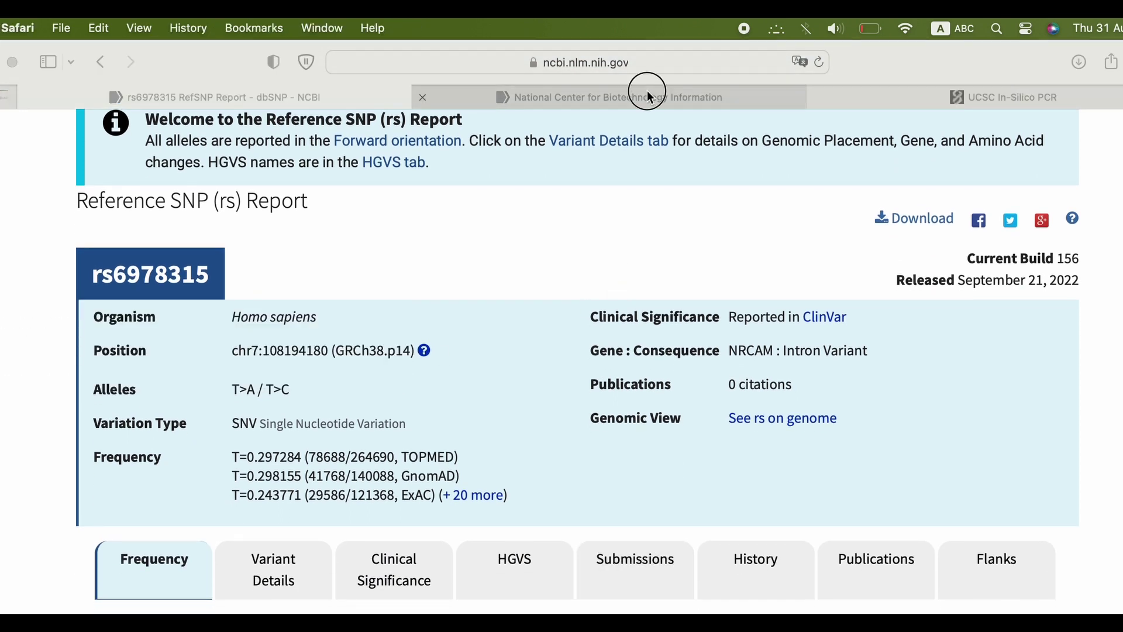
- In the second NCBI tab, search the Gene database for nrcam
click(615, 98)
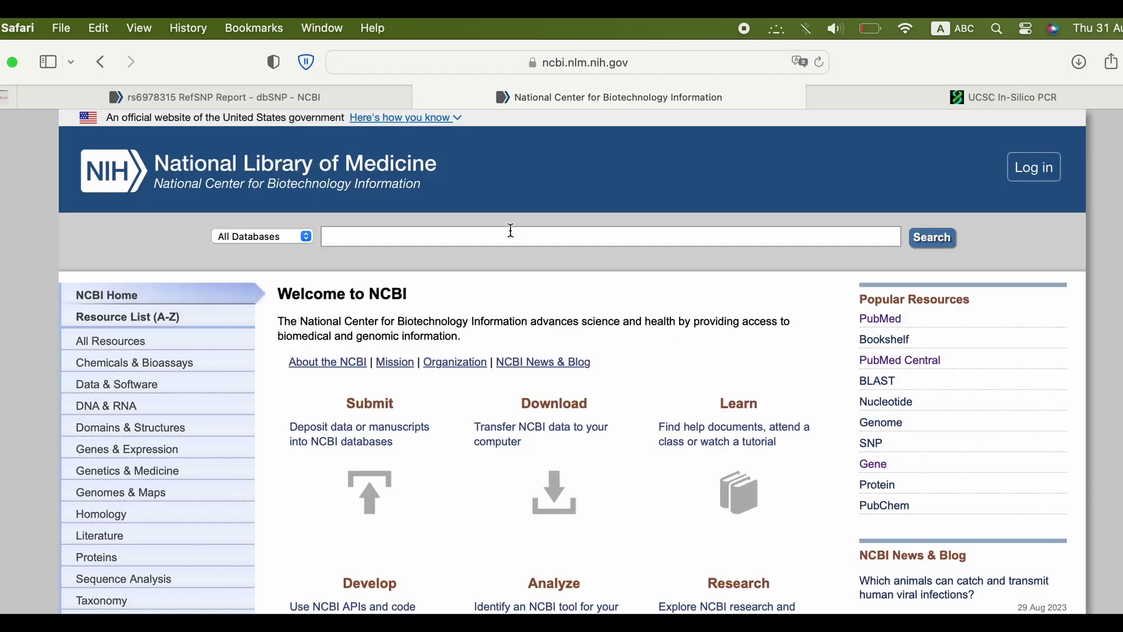
click(305, 238)
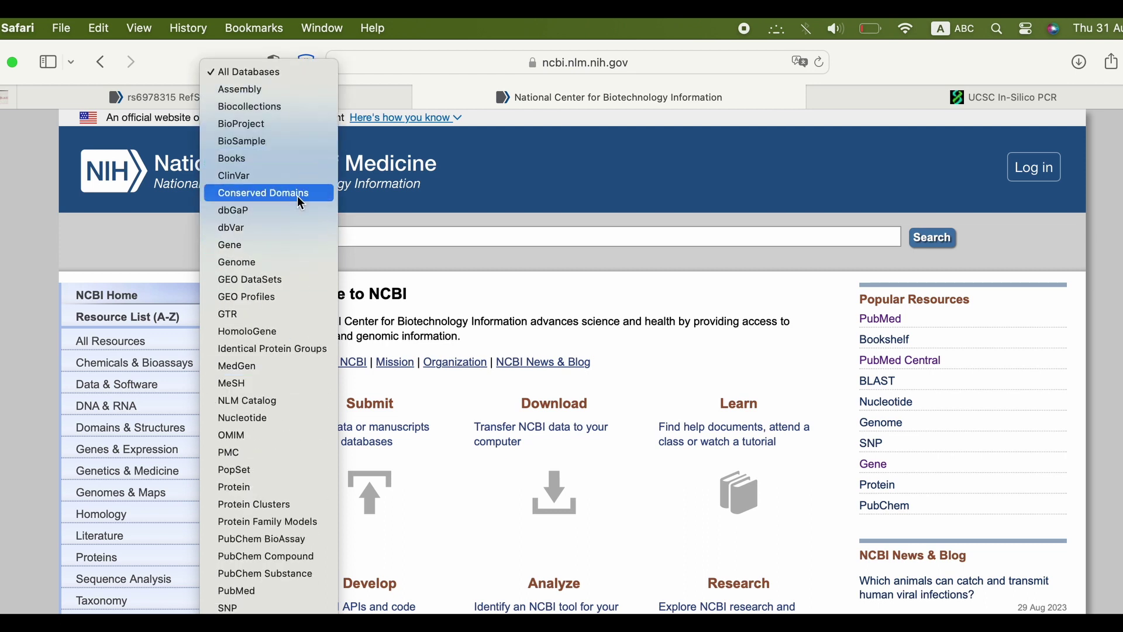
click(298, 246)
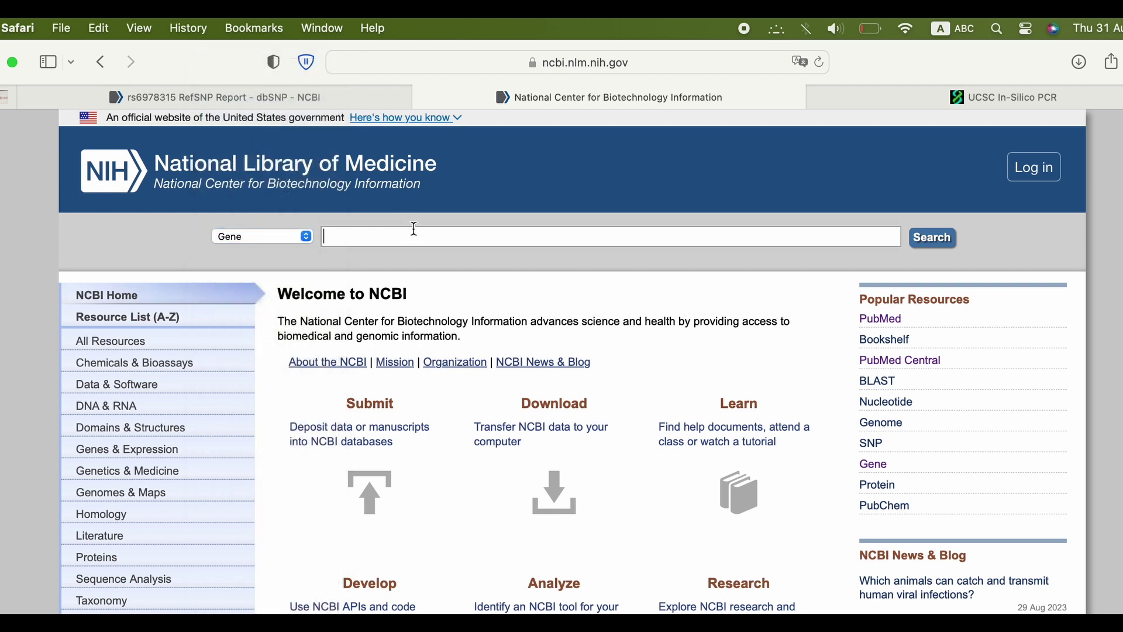
click(414, 228)
text(na)
text(cam)
key(Return)
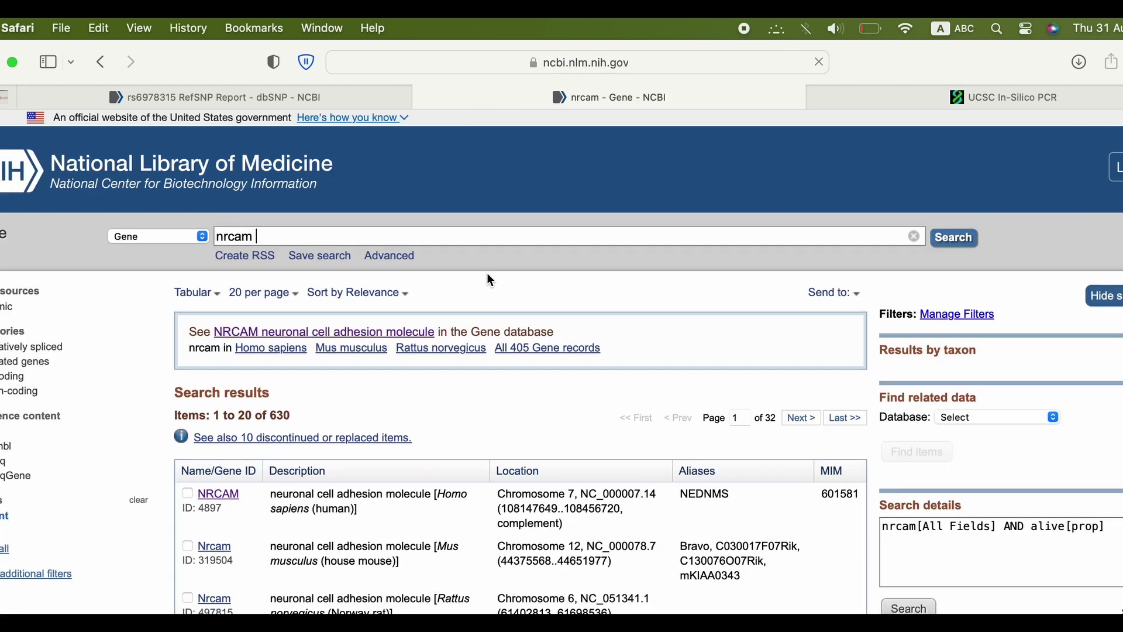
- Open the human NRCAM gene record (Gene ID 4897) from the results
scroll(489, 276, down, 2)
scroll(489, 276, down, 1)
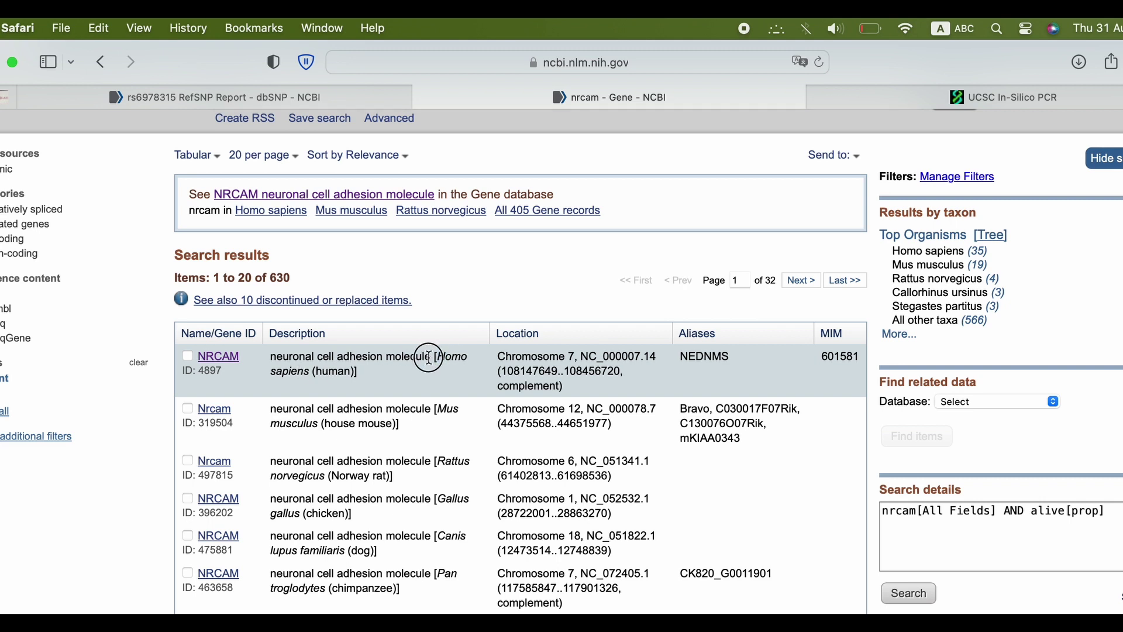
drag(436, 357, 314, 375)
click(232, 361)
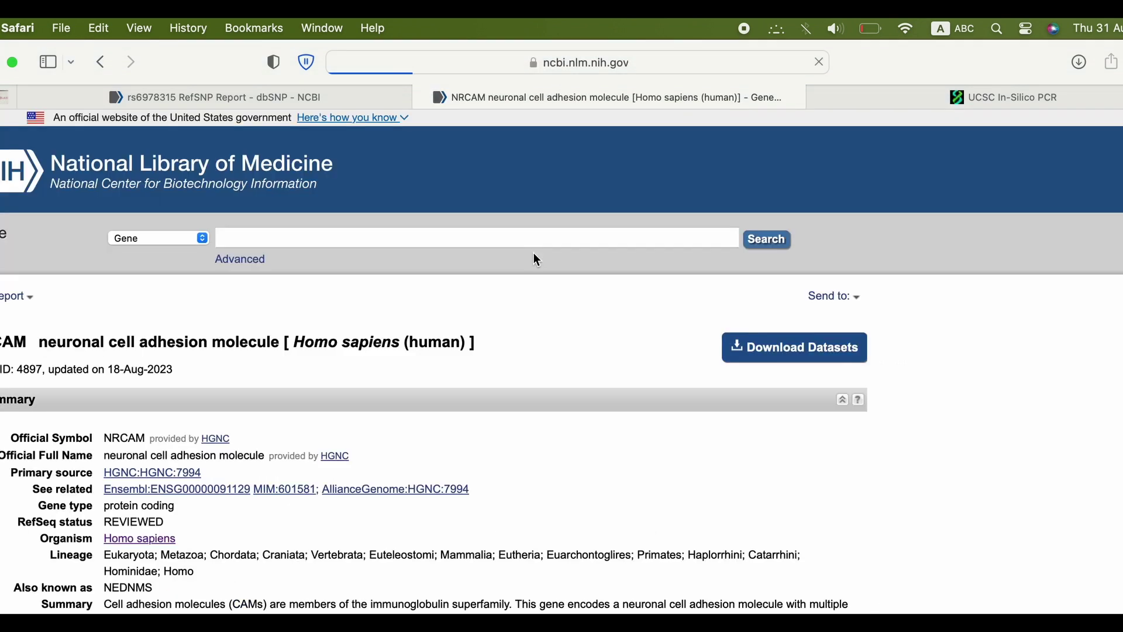
- Open the FASTA sequence for NRCAM's chromosome 7 region 108147649–108456720 from Genomic regions
scroll(537, 259, down, 8)
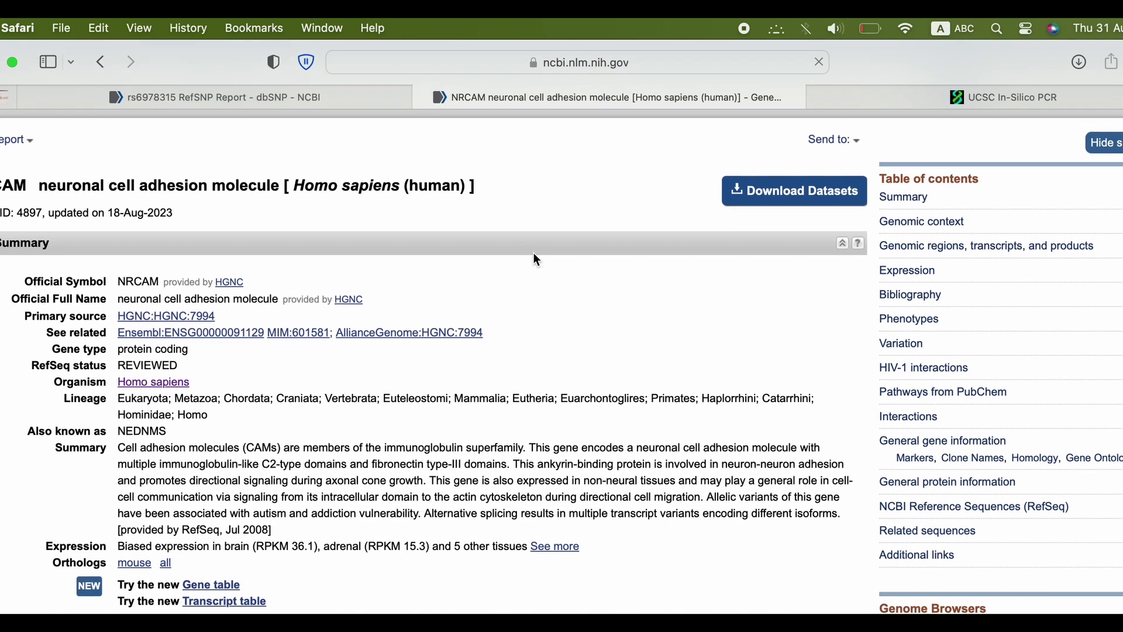
scroll(536, 259, down, 5)
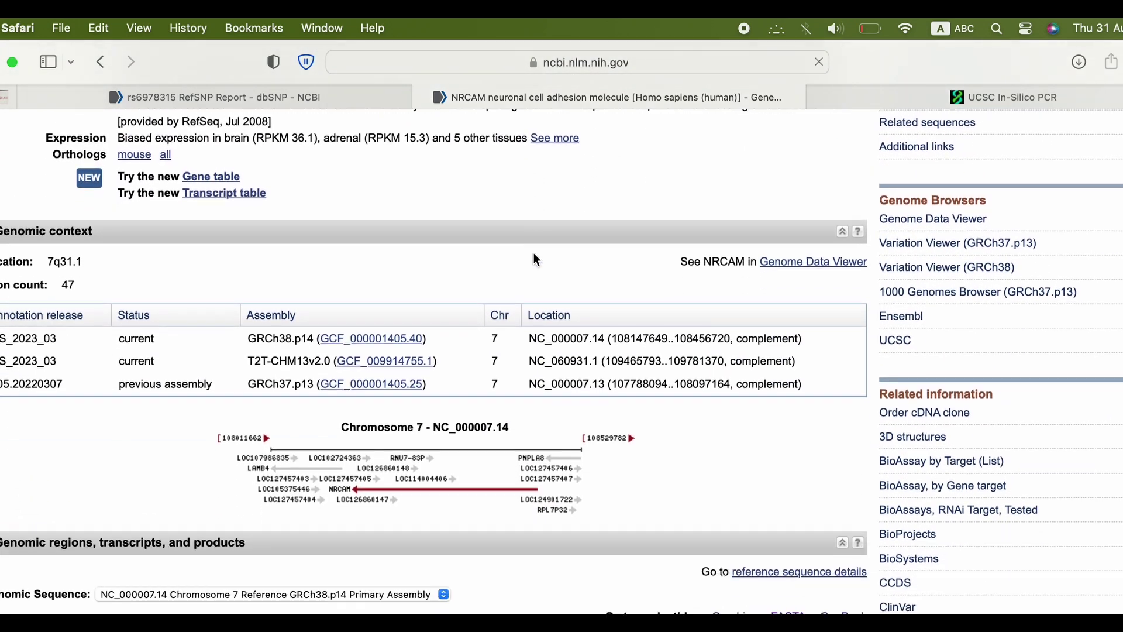
scroll(536, 259, down, 9)
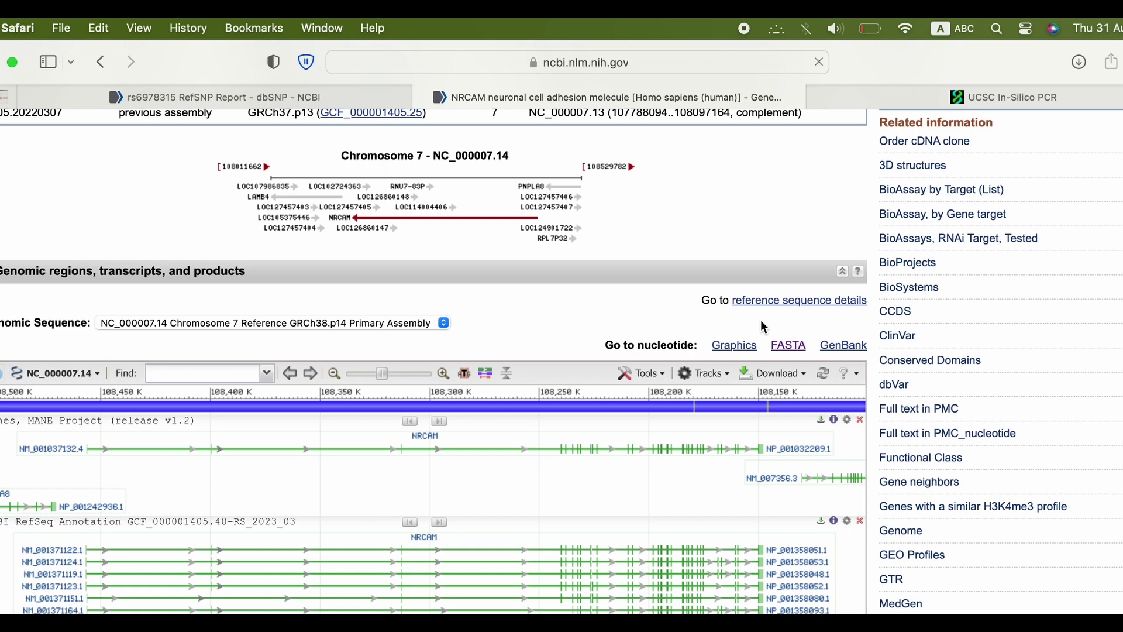
click(789, 347)
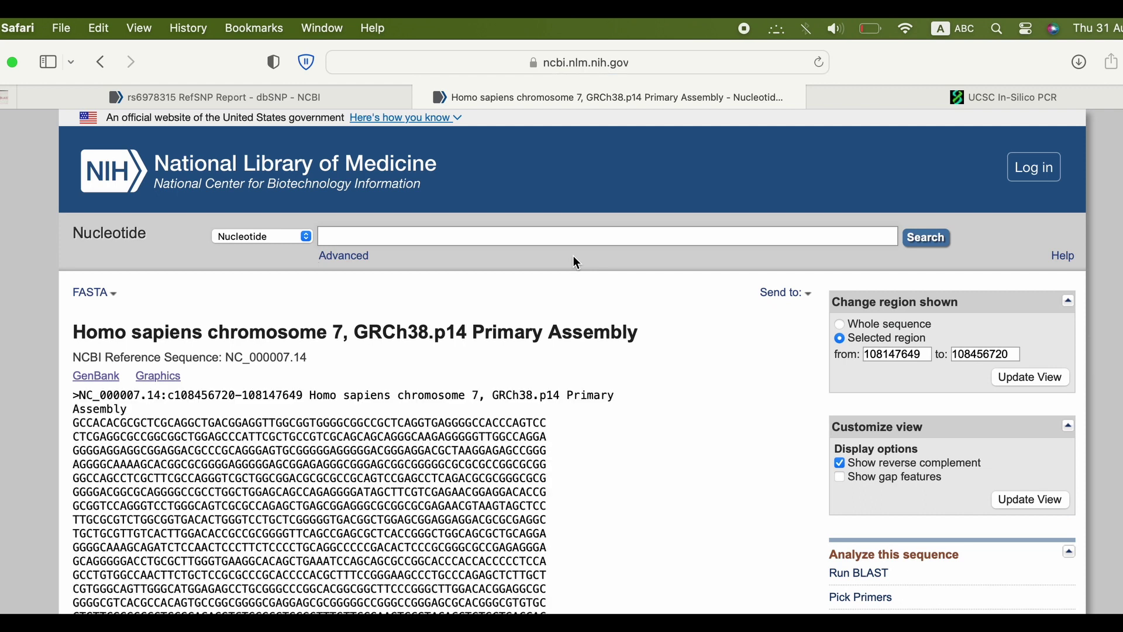
scroll(576, 263, down, 3)
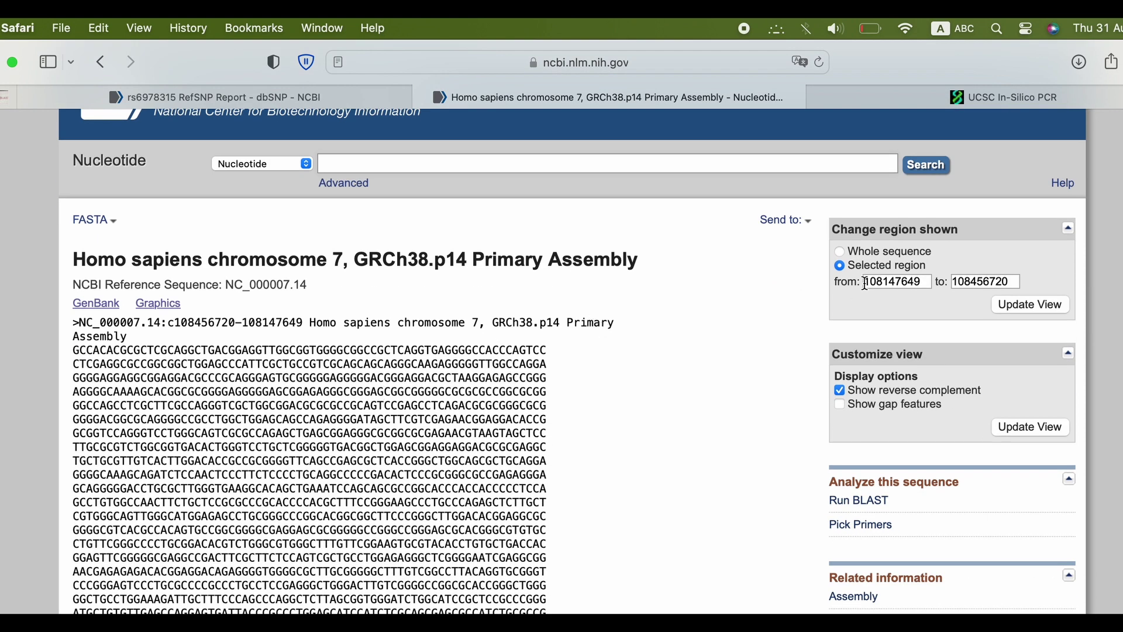
- Copy the rs6978315 position and set the region start to 108193880
click(318, 104)
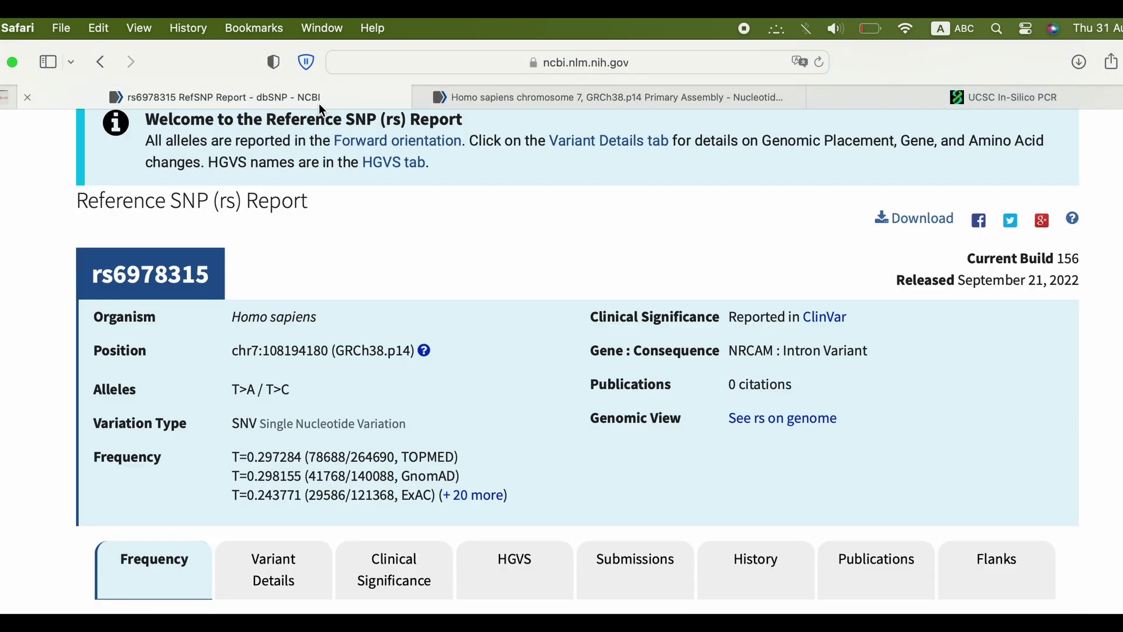
double_click(294, 351)
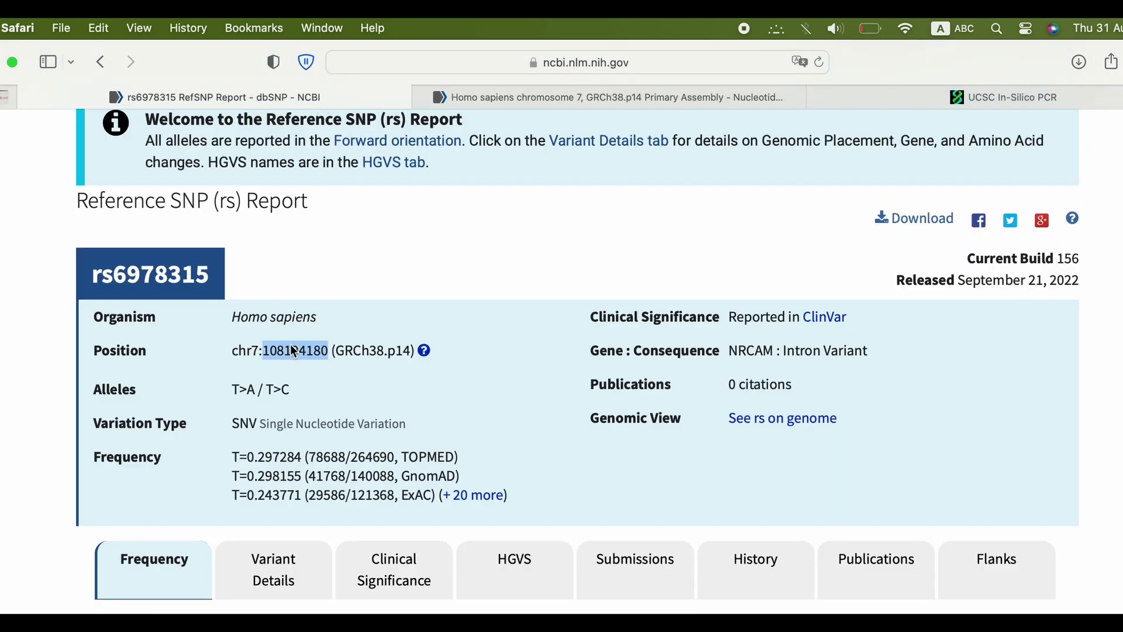
click(662, 100)
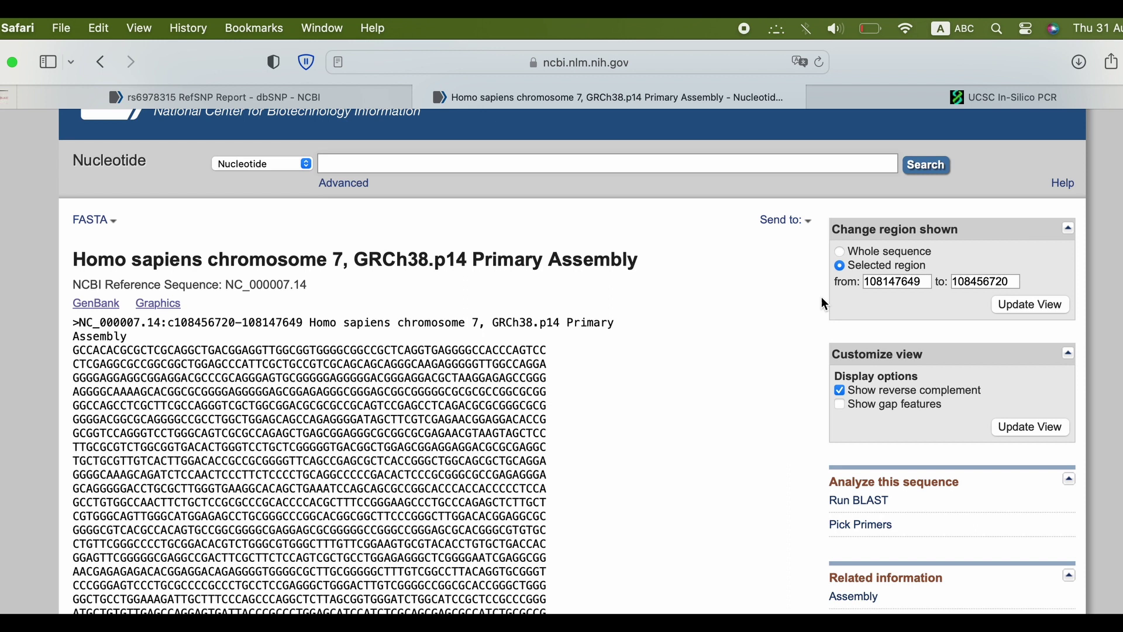
double_click(904, 288)
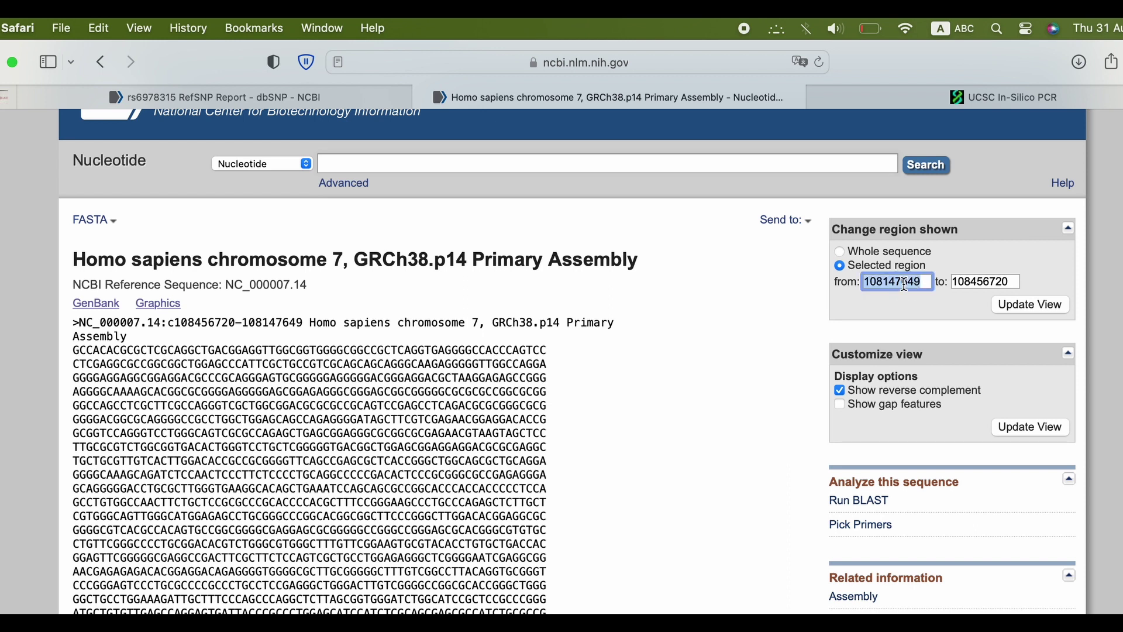
text(108194180)
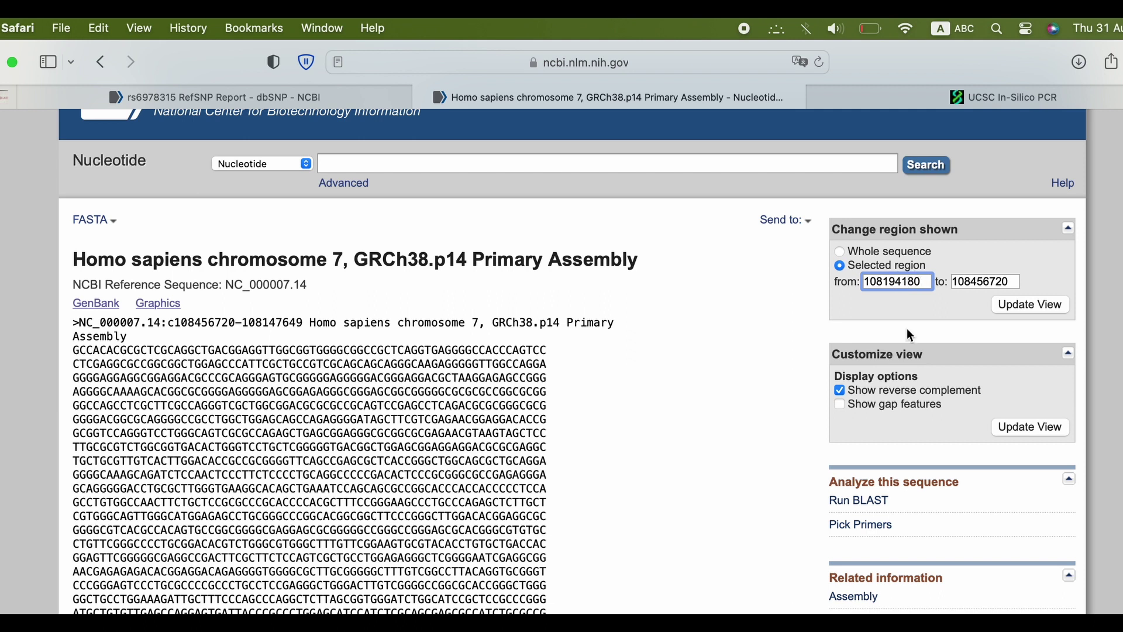
key(Left)
key(Left)
key(BackSpace)
key(BackSpace)
text(38)
- Set the region end to 108194580 and update the view to 701 bp
double_click(985, 281)
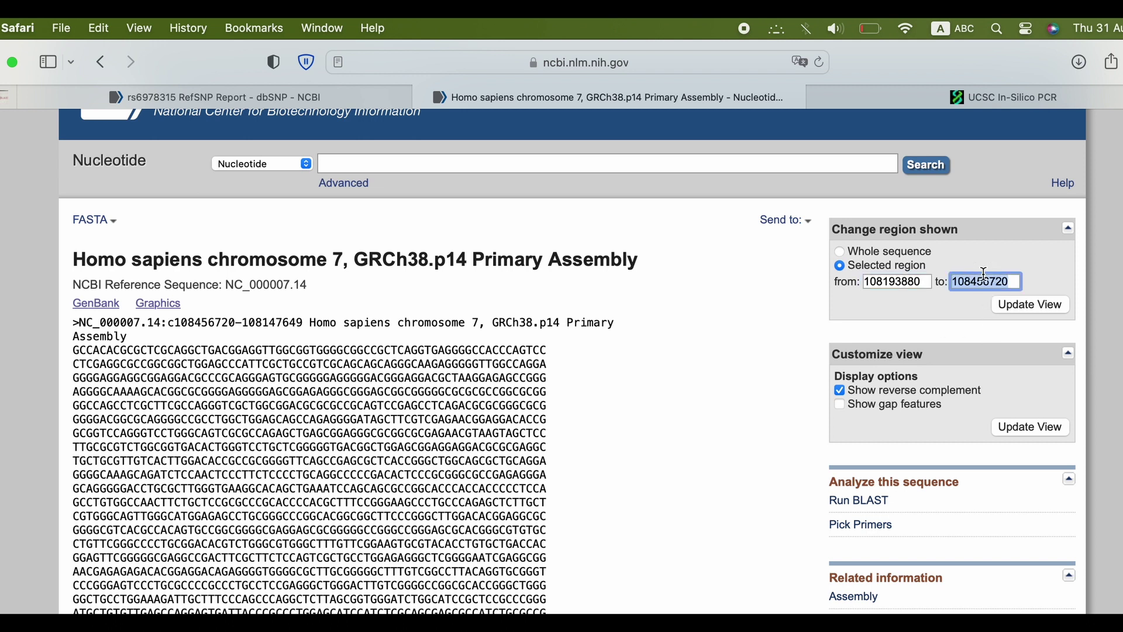
text(108194180)
key(Left)
key(Left)
key(BackSpace)
text(5)
click(1047, 310)
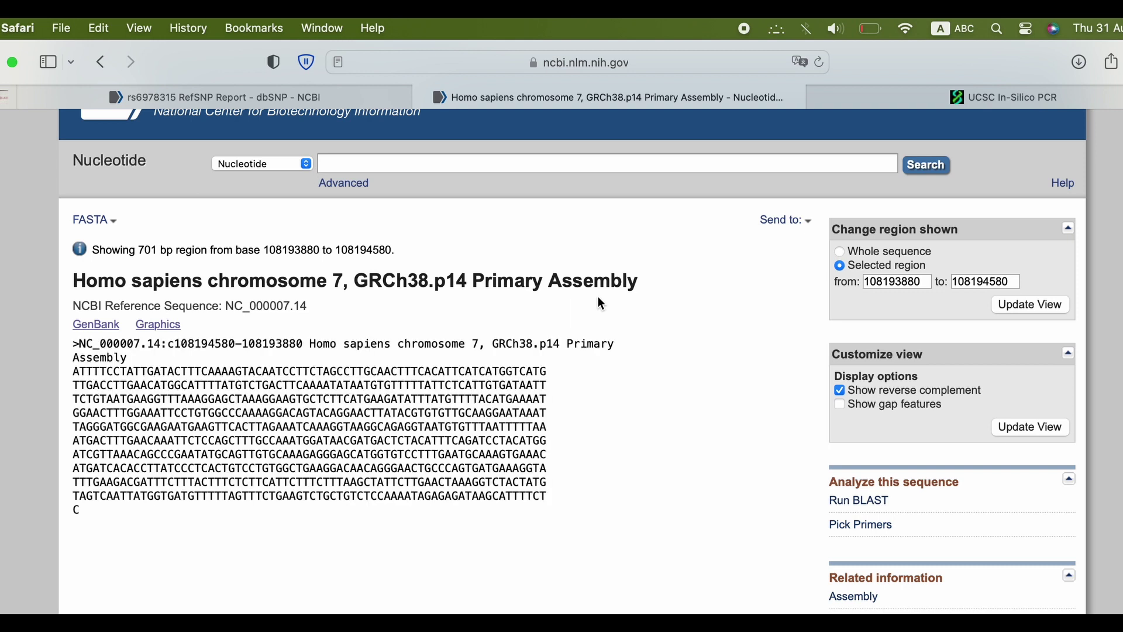
- Select the 701 bp sequence and compare it with the Word document
scroll(598, 296, down, 2)
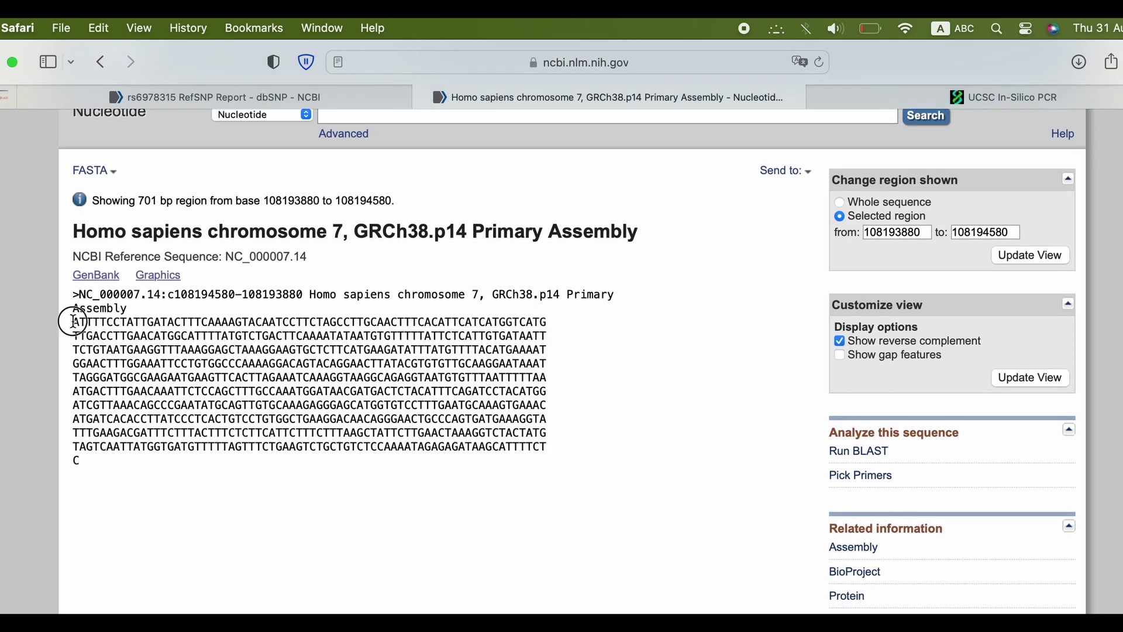
drag(73, 321, 427, 464)
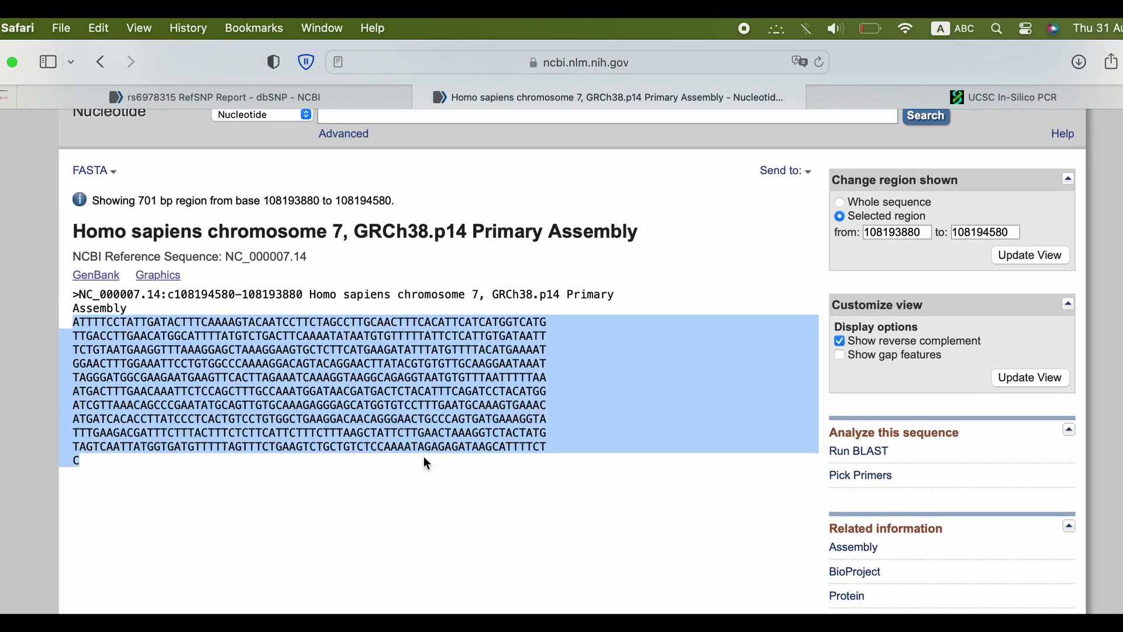
key(ctrl+Up)
click(634, 494)
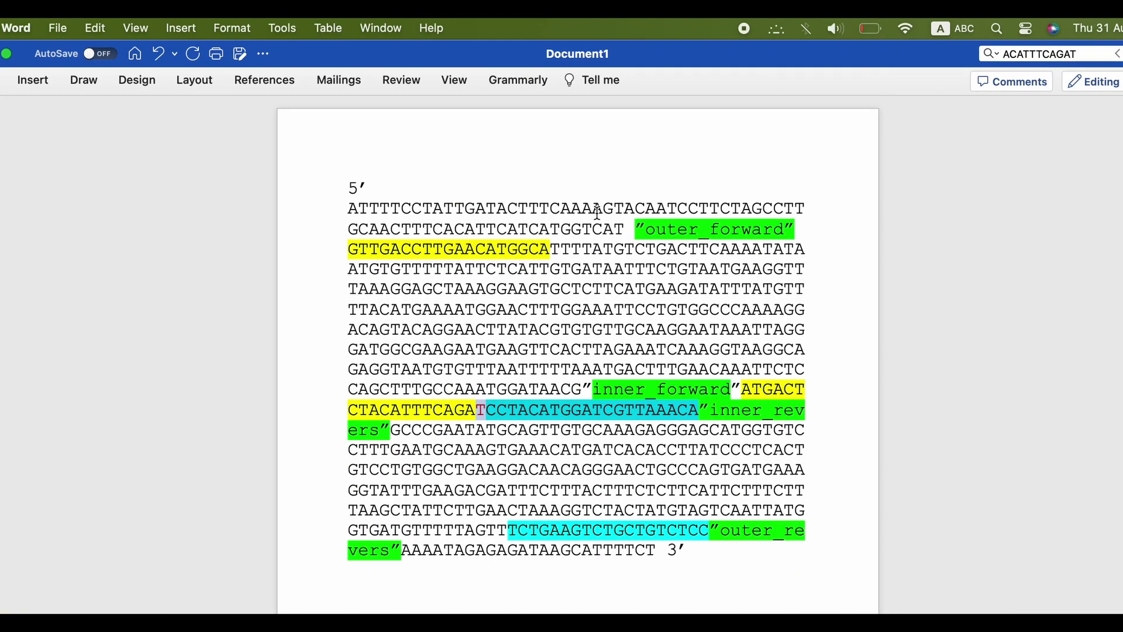
key(super+Tab)
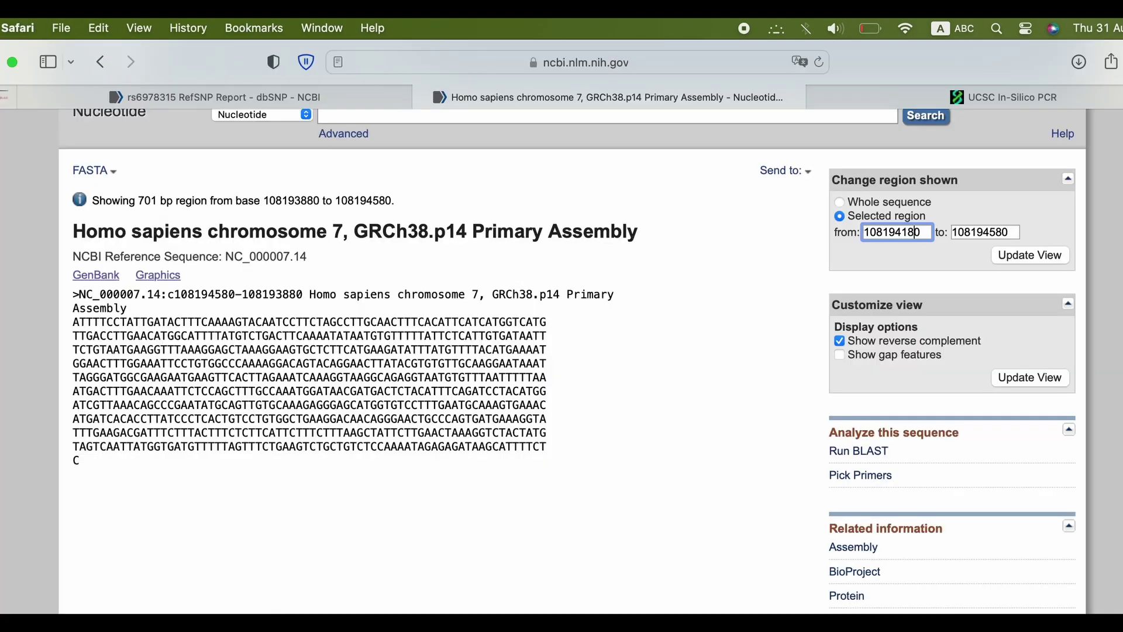
- Narrow the region to 108194170–108194180 so it reads ACATTTCAGAT
key(BackSpace)
text(7)
key(Return)
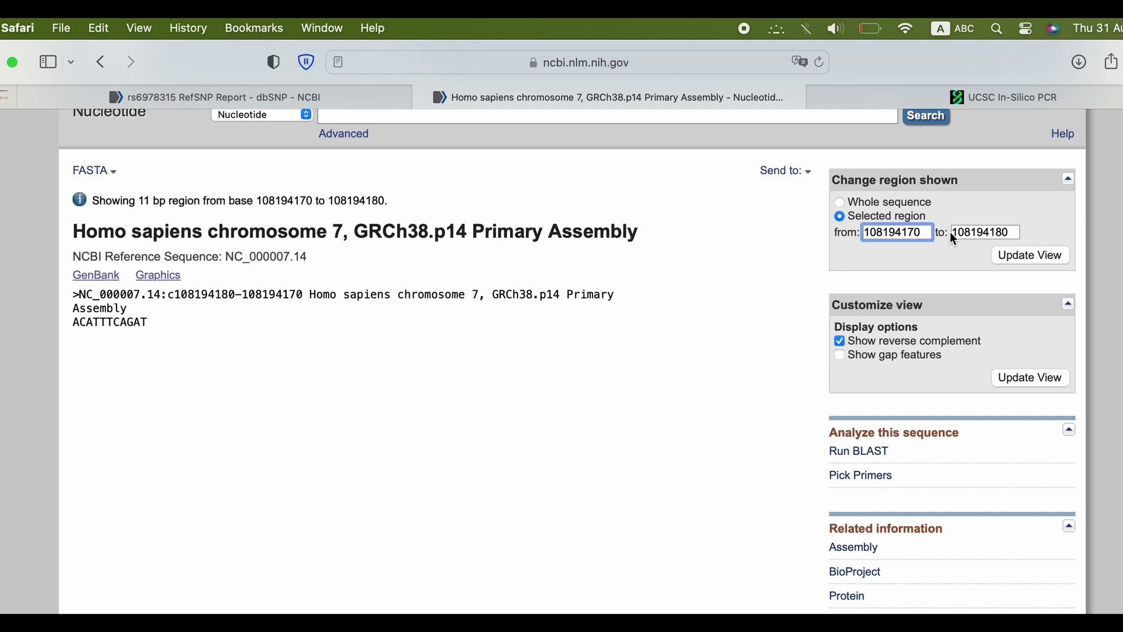
click(1031, 256)
- Find ACATTTCAGAT in the Word document and select the match after inner_forward
double_click(103, 320)
key(super+c)
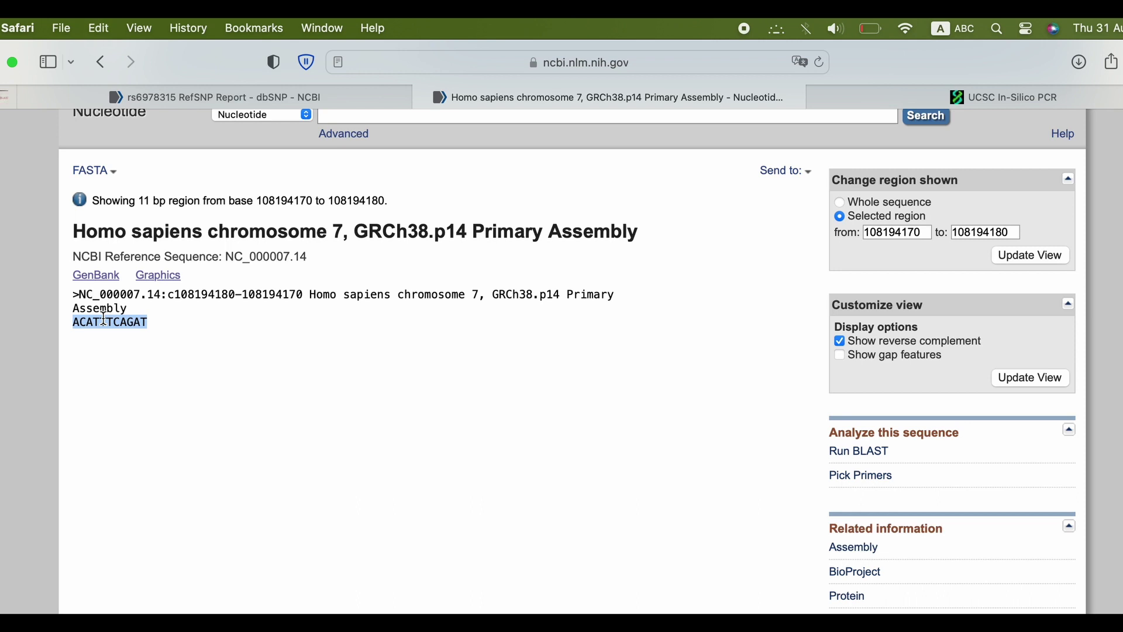
key(super+Tab)
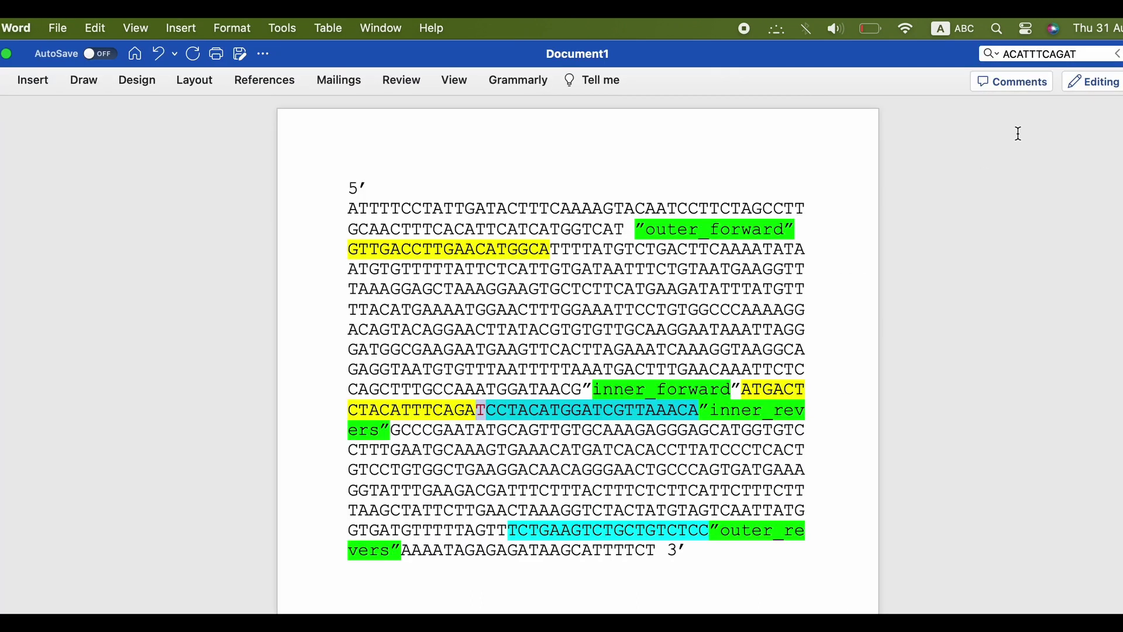
click(1045, 58)
key(super+v)
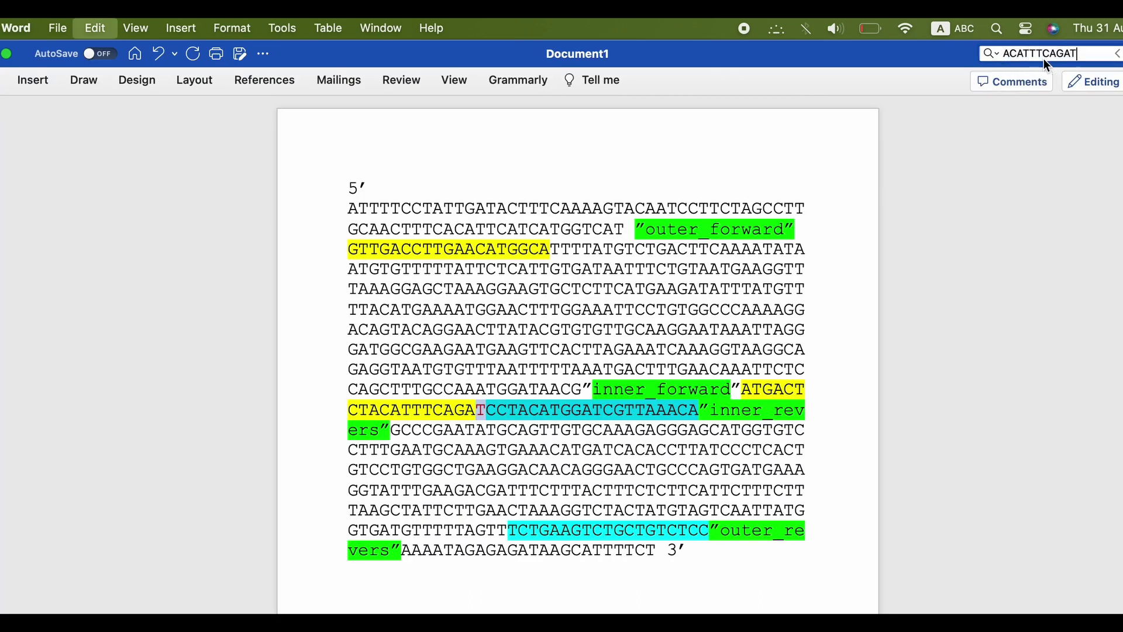
key(Return)
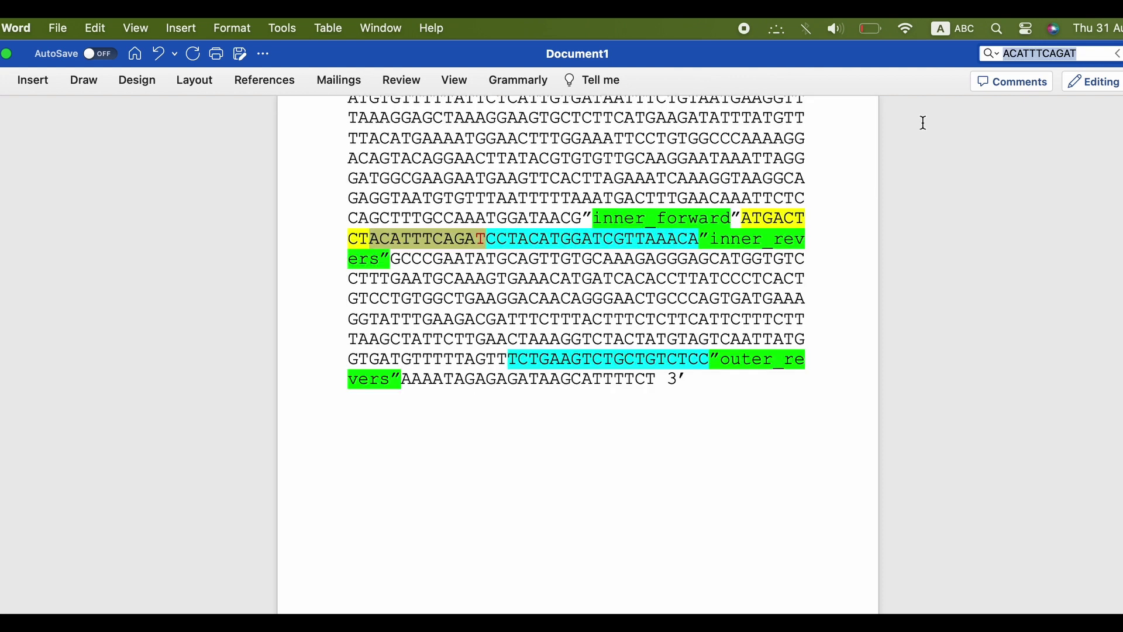
drag(369, 237, 487, 242)
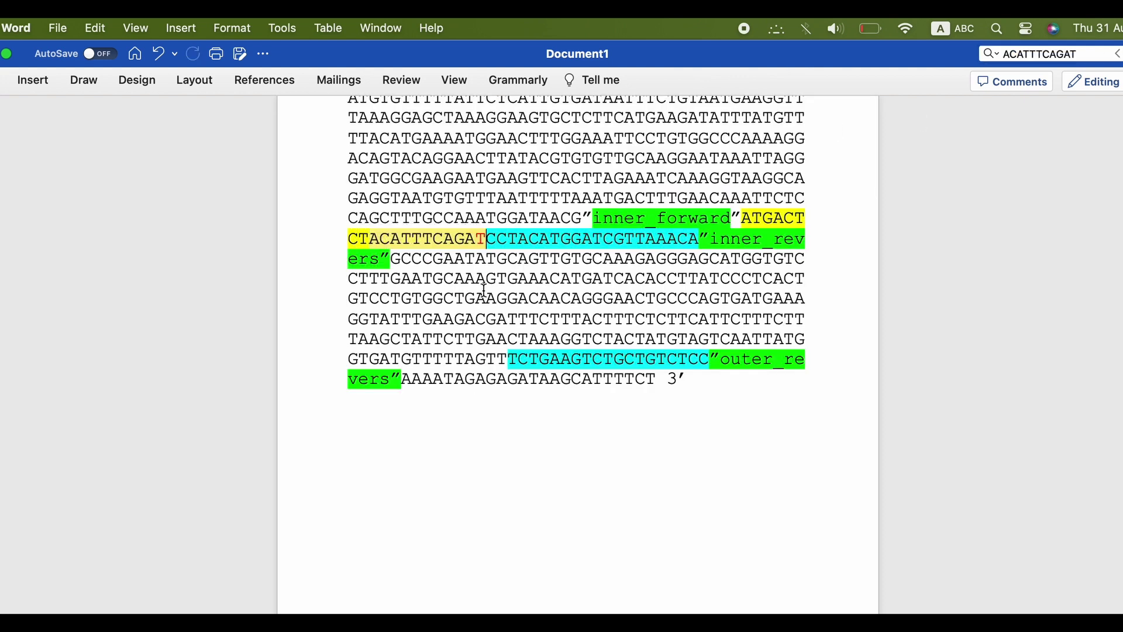
- Make trial selections of the outer forward and inner reverse primer sequences
scroll(486, 243, up, 5)
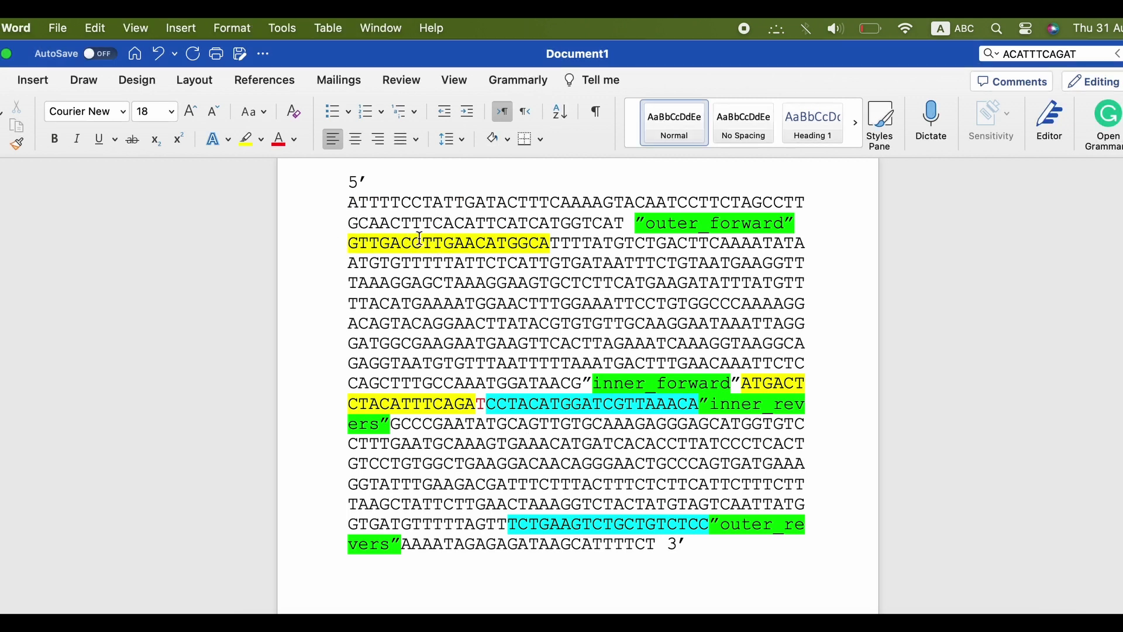
mouse_move(358, 240)
mouse_down()
mouse_move(550, 243)
mouse_move(358, 242)
mouse_up()
click(549, 238)
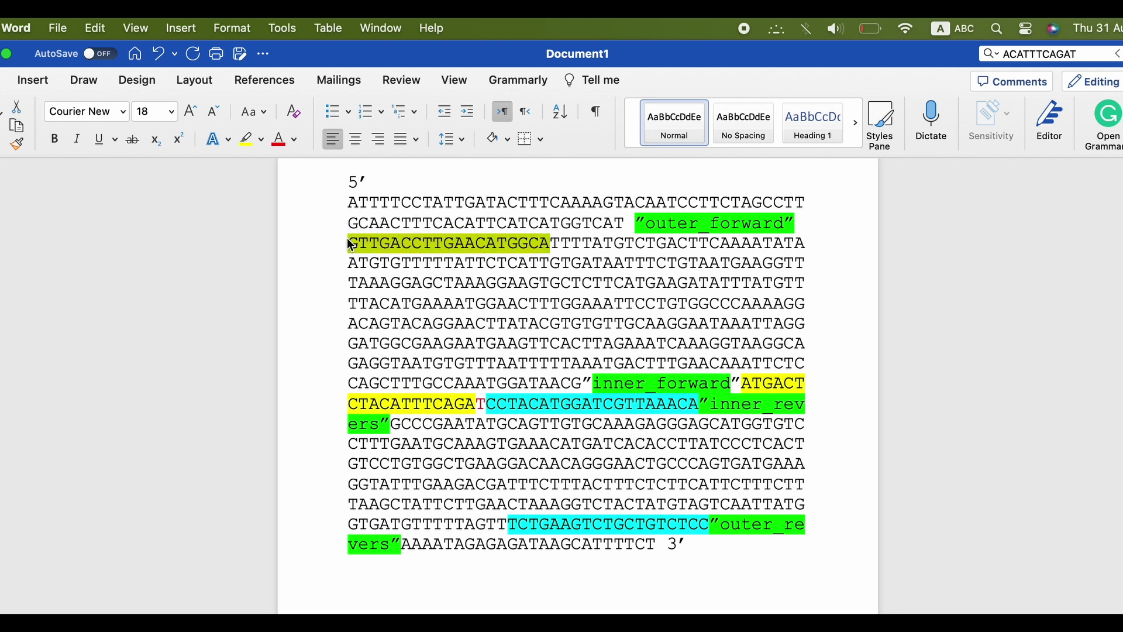
key(super+c)
click(584, 398)
drag(478, 403, 701, 401)
click(614, 440)
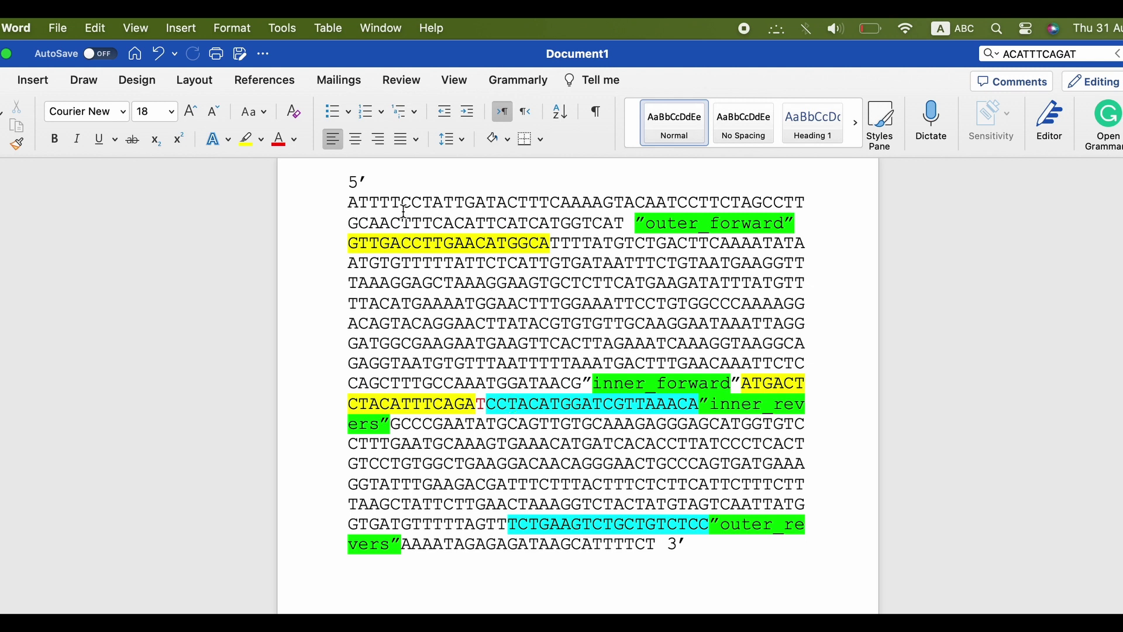
- Copy the full outer forward primer GTTGACCTTGAACATGGCA
drag(349, 243, 558, 244)
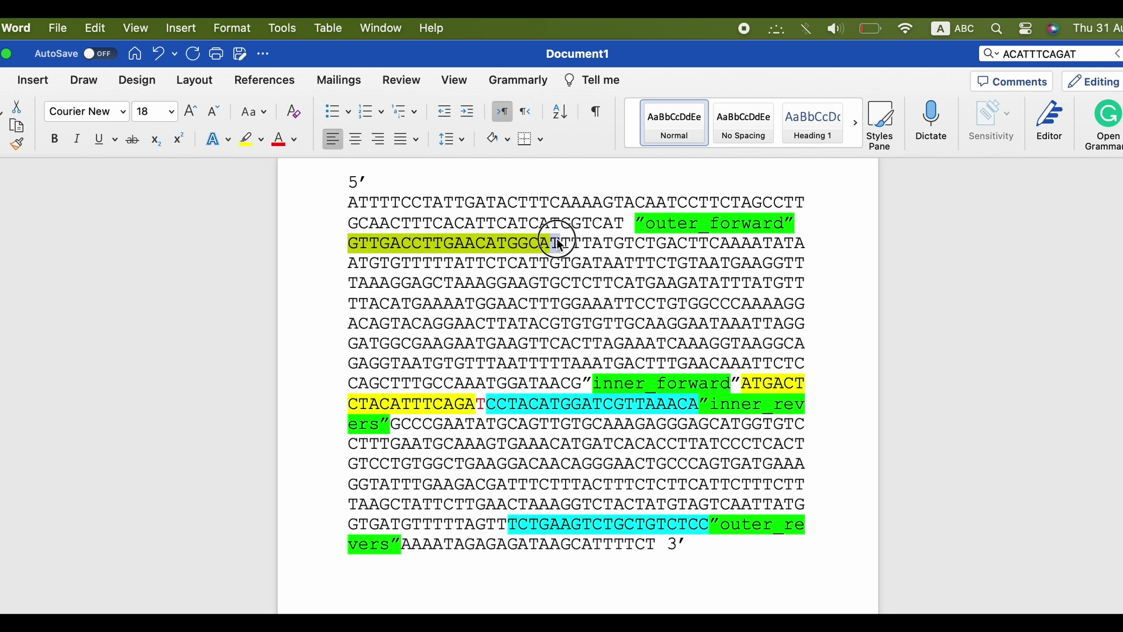
click(560, 245)
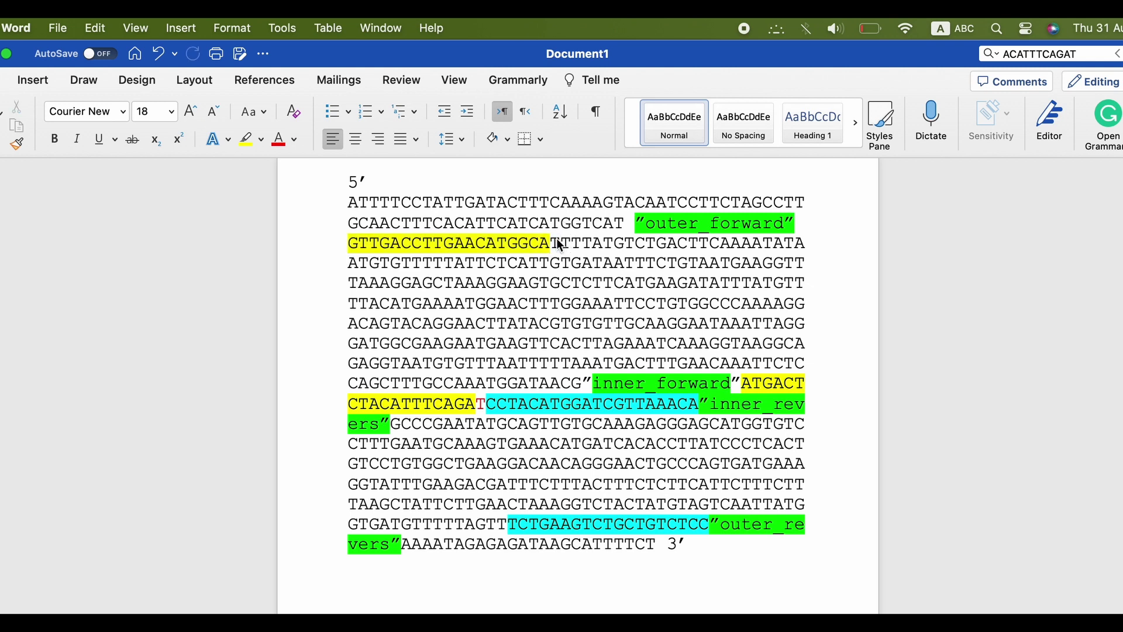
key(shift+Left)
key(shift+Left)
key(shift+Left)
key(shift+Left)
key(shift+Left)
key(shift+Left)
key(shift+Left)
key(shift+Left)
key(shift+Left)
key(shift+Left)
key(shift+Left)
key(shift+Left)
key(shift+Left)
key(shift+Left)
key(shift+Left)
key(shift+Left)
key(shift+Left)
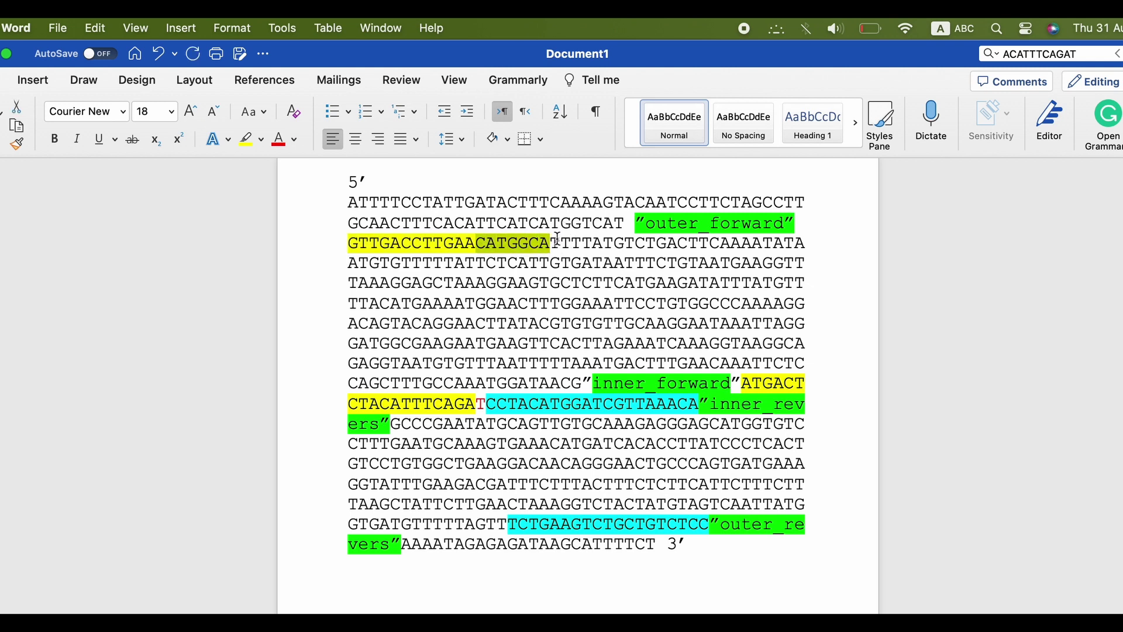
key(shift+Left)
key(shift+Left)
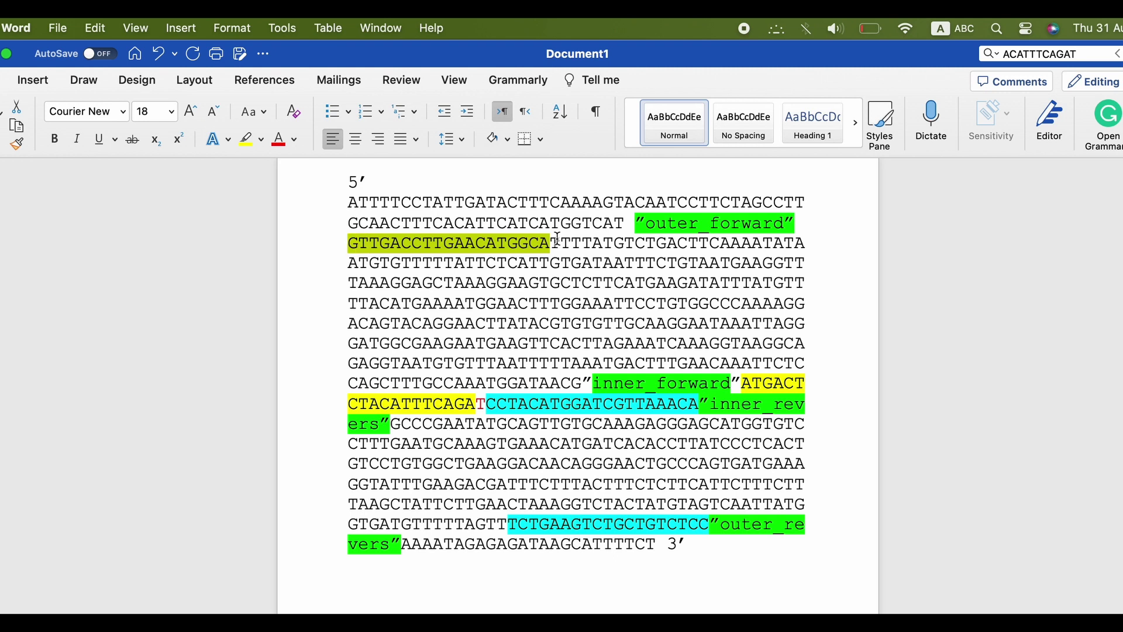
key(super+c)
key(ctrl+Up)
- Paste GTTGACCTTGAACATGGCA into the UCSC In-Silico PCR Forward Primer field
click(858, 311)
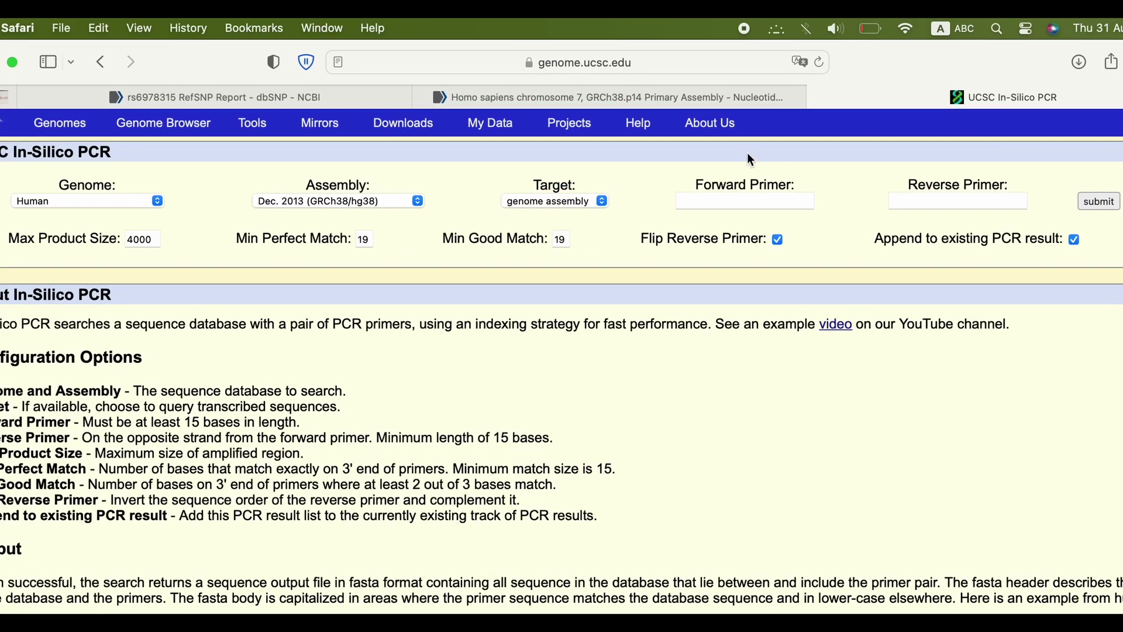
click(728, 88)
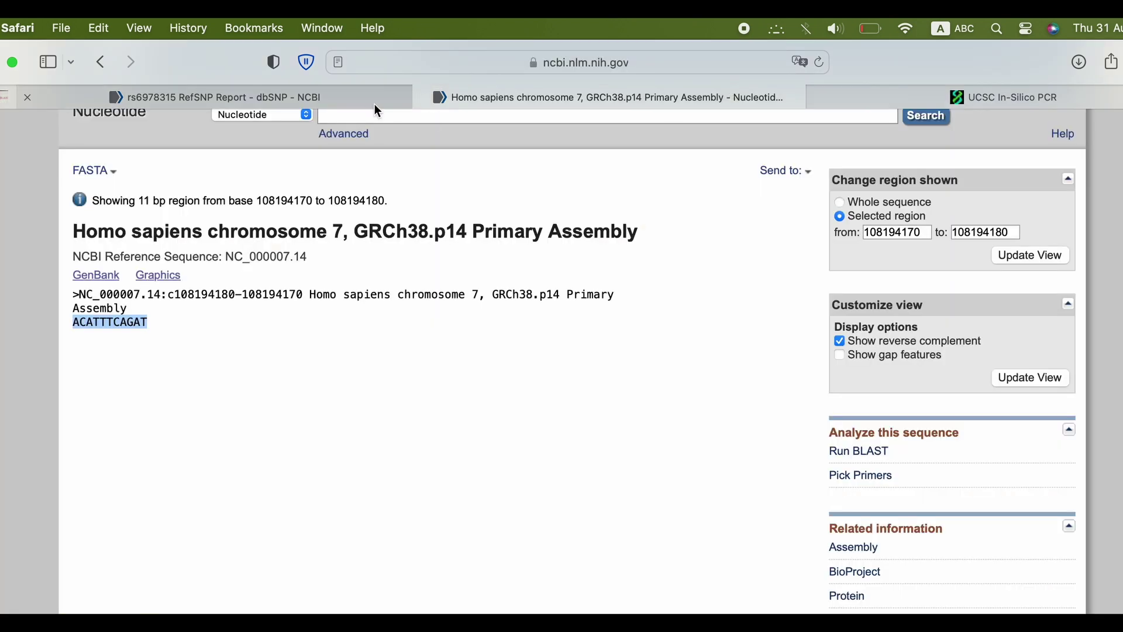
click(880, 99)
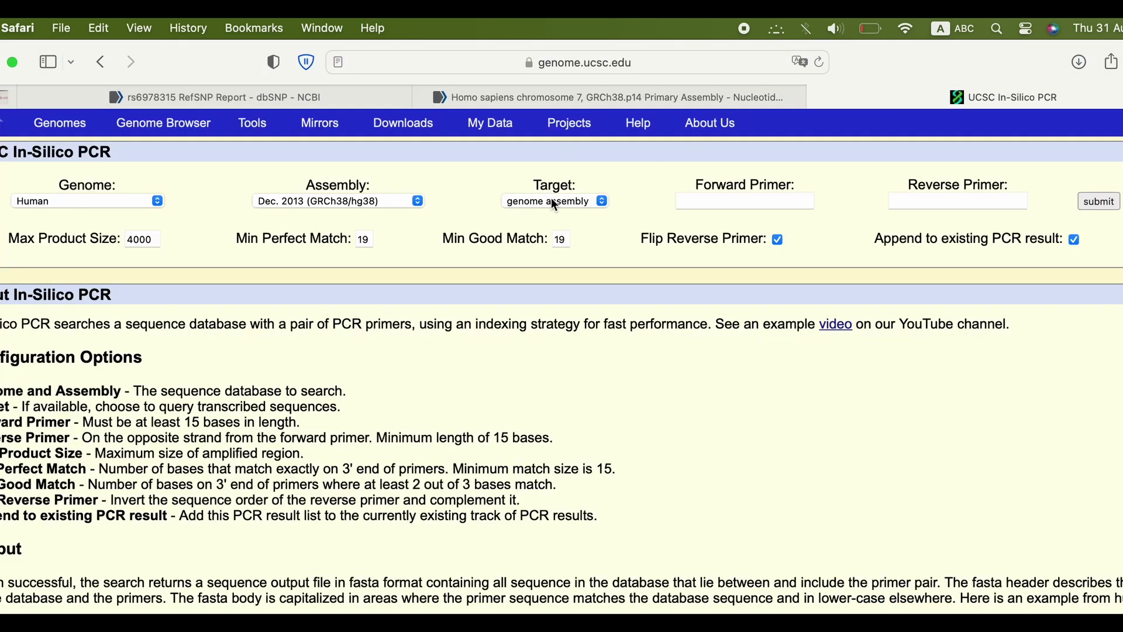
click(732, 199)
key(super+v)
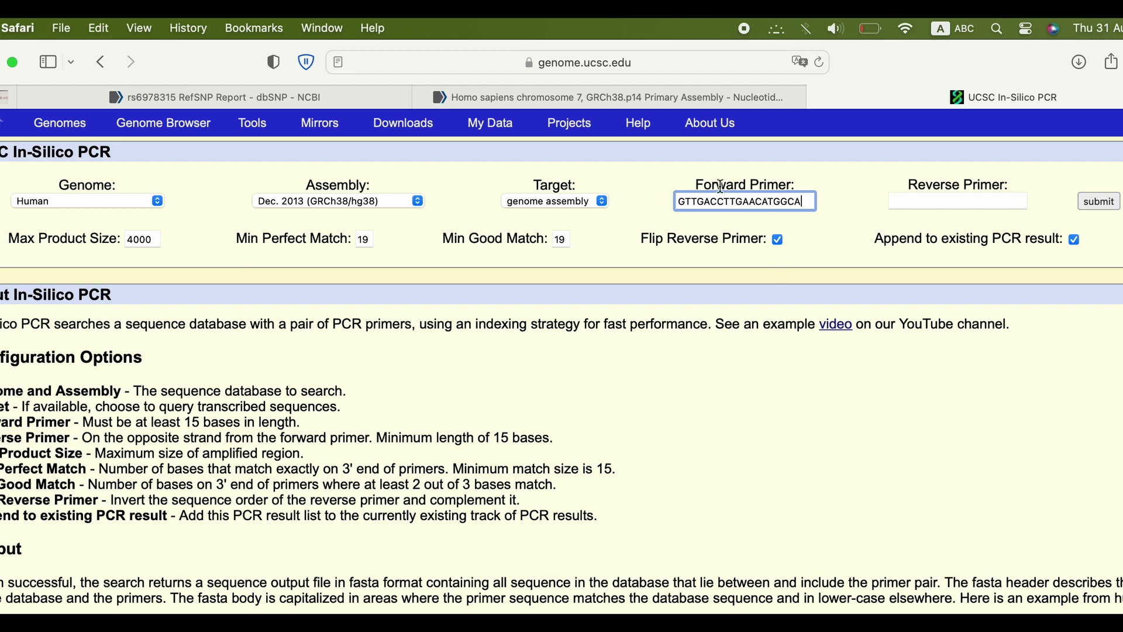
drag(697, 189, 809, 181)
click(809, 180)
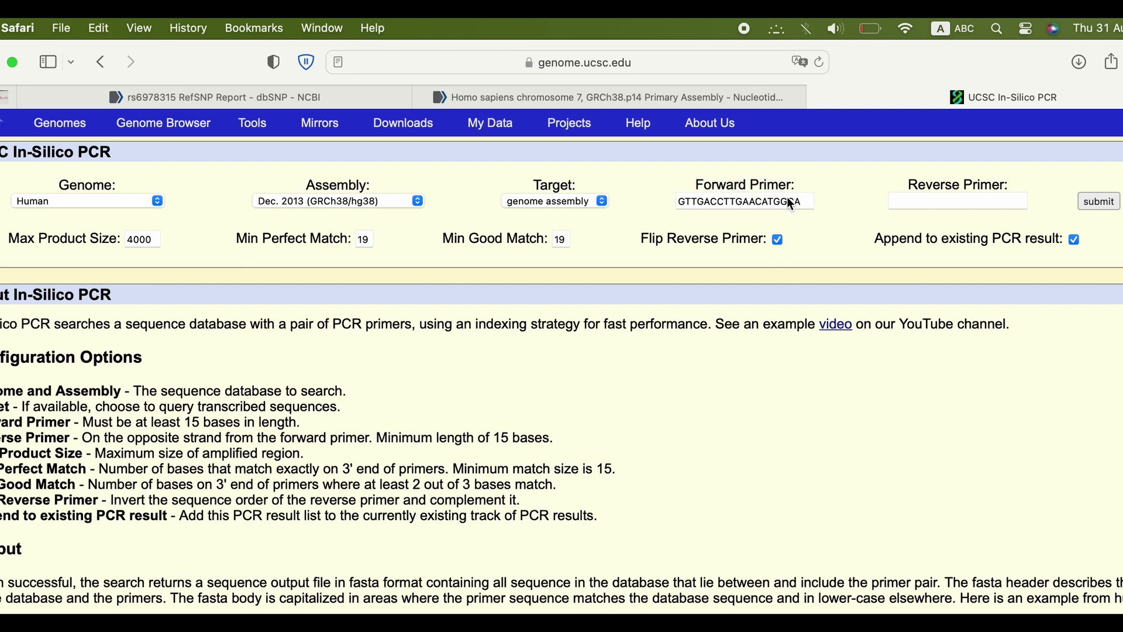
- Copy the inner reverse primer TCCTACATGGATCGTTAAACA from the Word document
key(ctrl+Up)
click(865, 547)
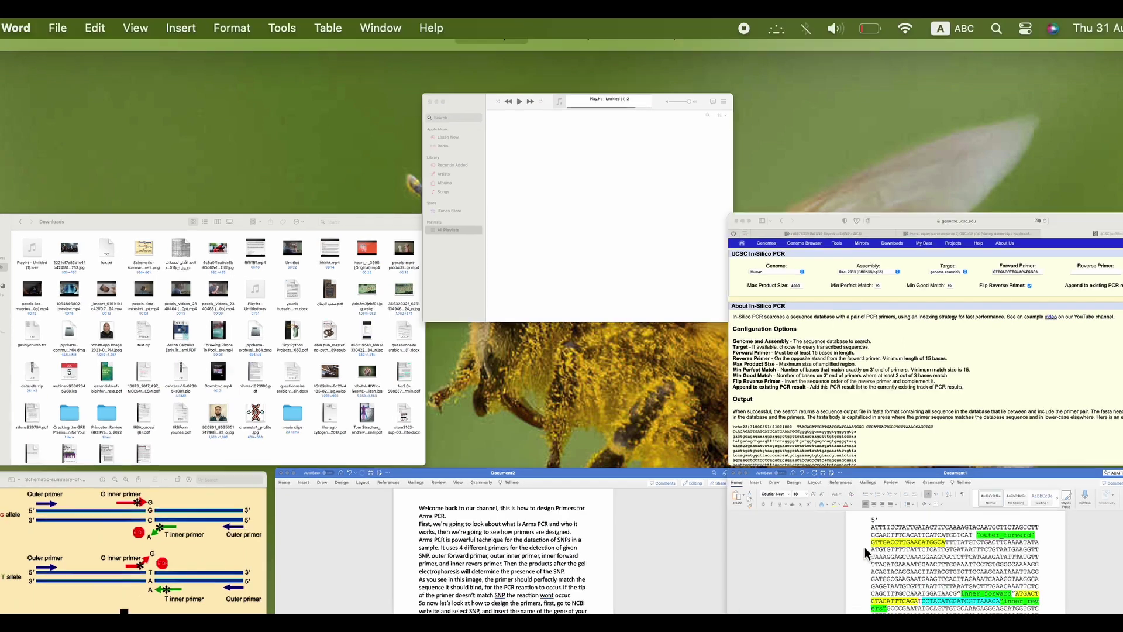
click(656, 260)
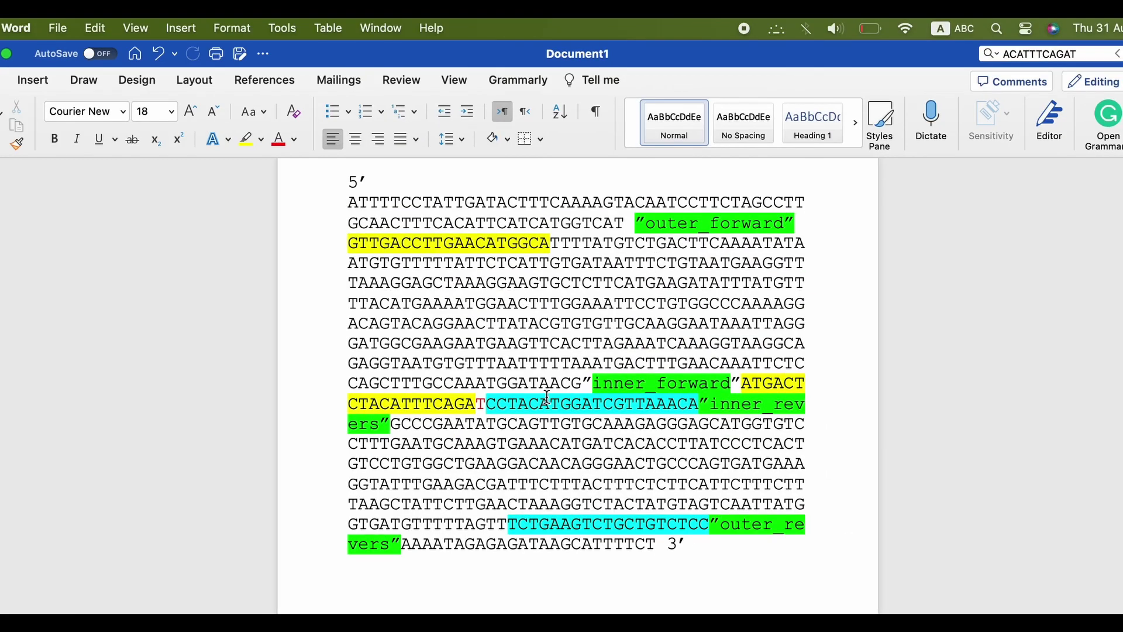
drag(482, 404, 700, 403)
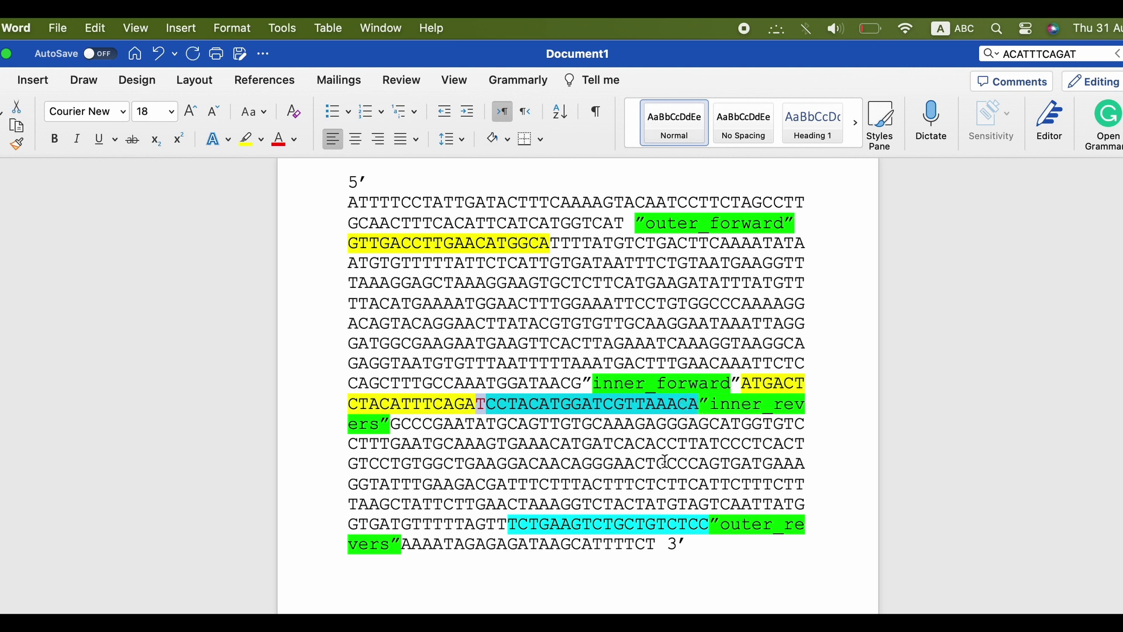
key(super+c)
- Paste TCCTACATGGATCGTTAAACA as the Reverse Primer and run the PCR, giving a 362 bp product
key(ctrl+Up)
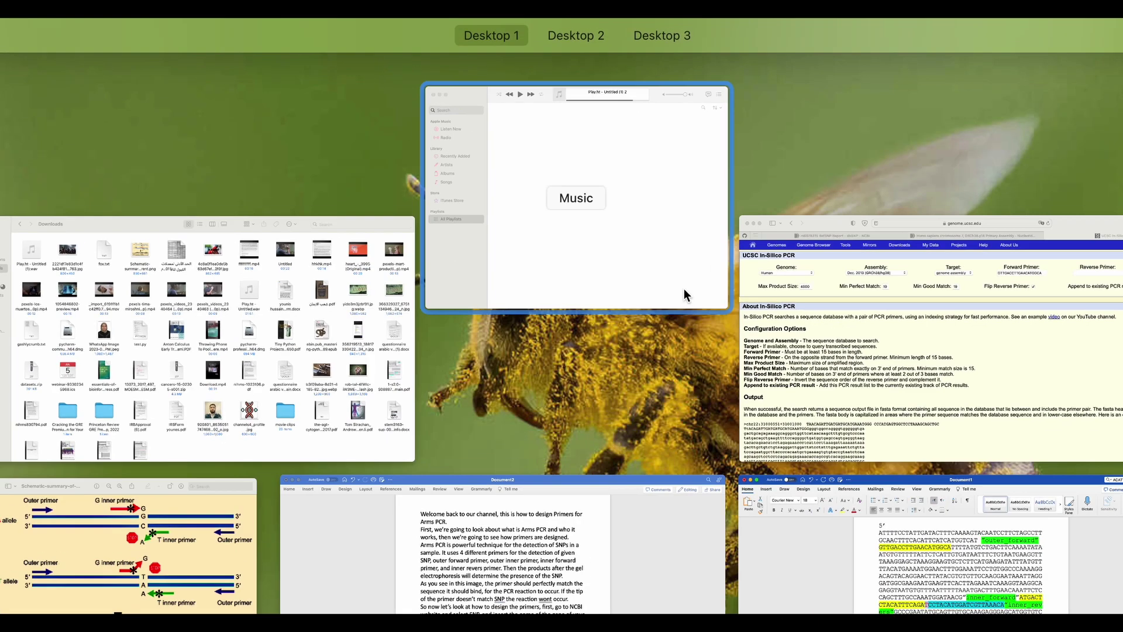
click(801, 303)
click(928, 201)
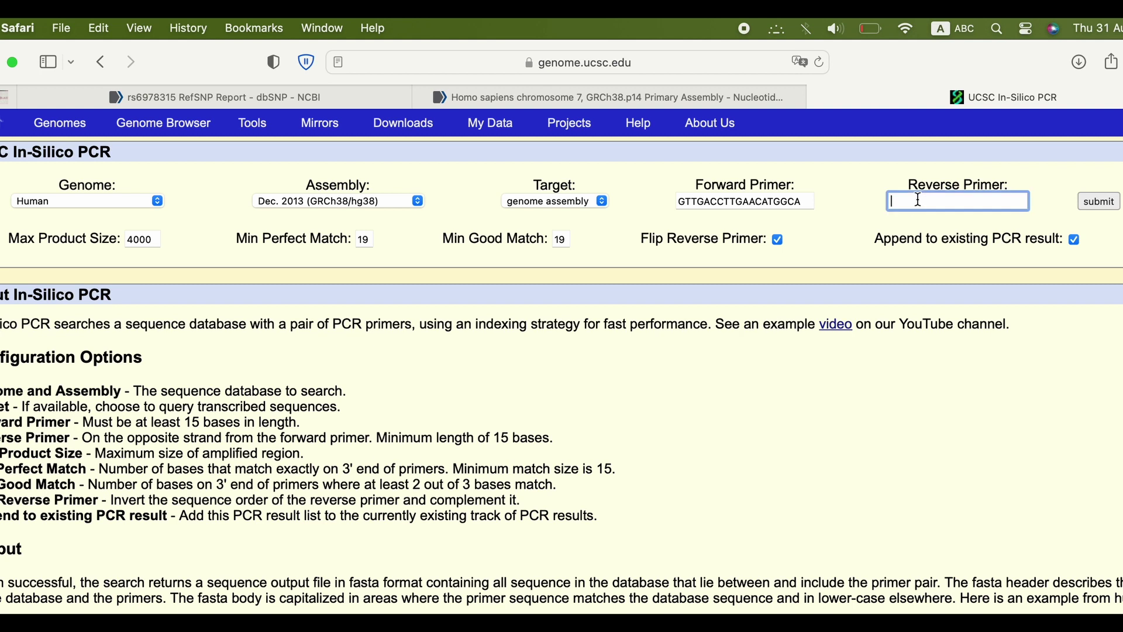
drag(907, 184, 1003, 183)
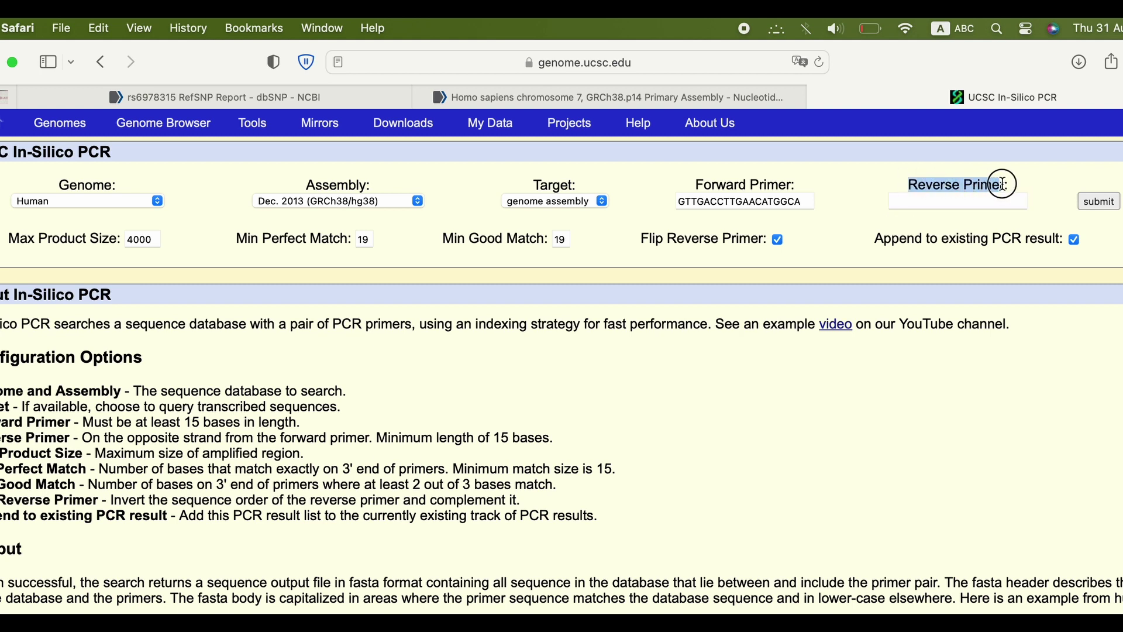
click(975, 201)
key(super+v)
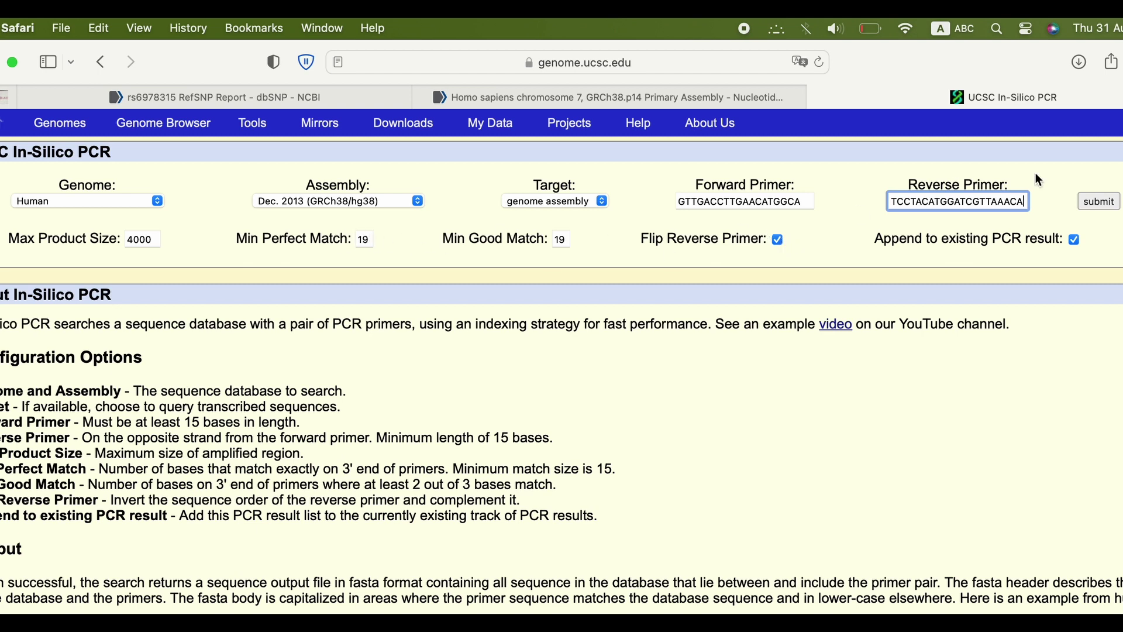
click(1097, 202)
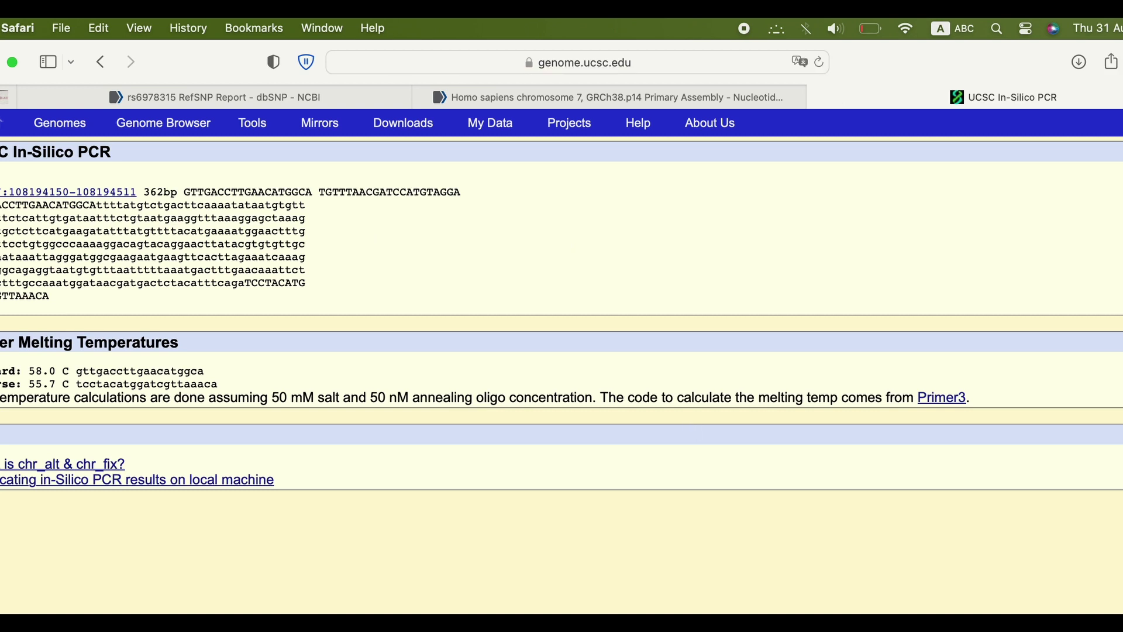
click(166, 371)
drag(73, 371, 195, 371)
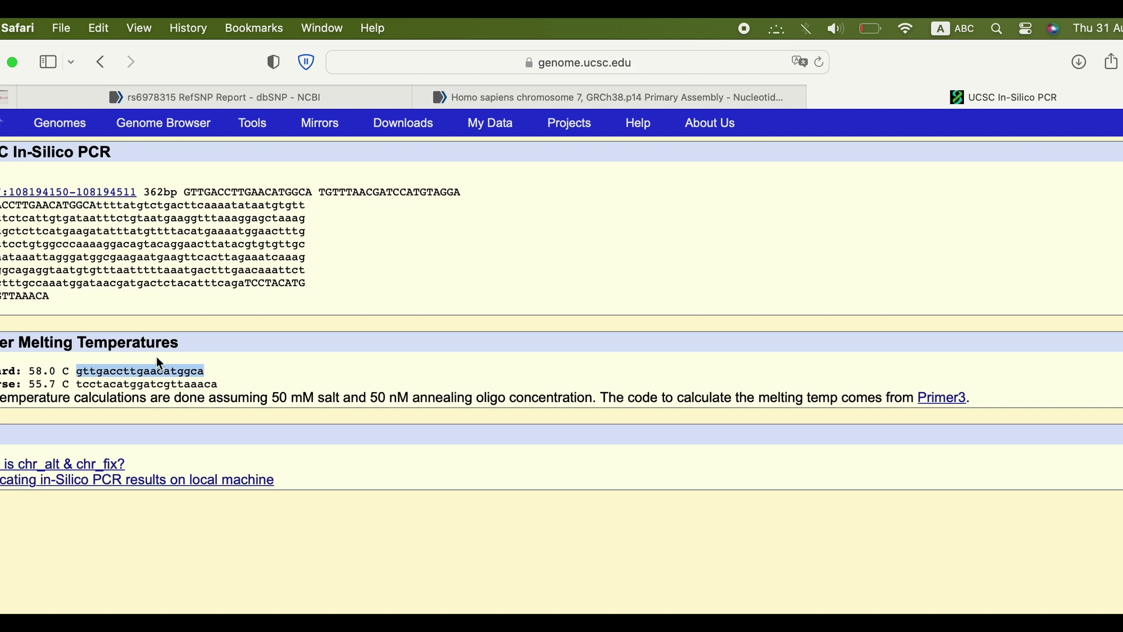
triple_click(117, 394)
click(72, 380)
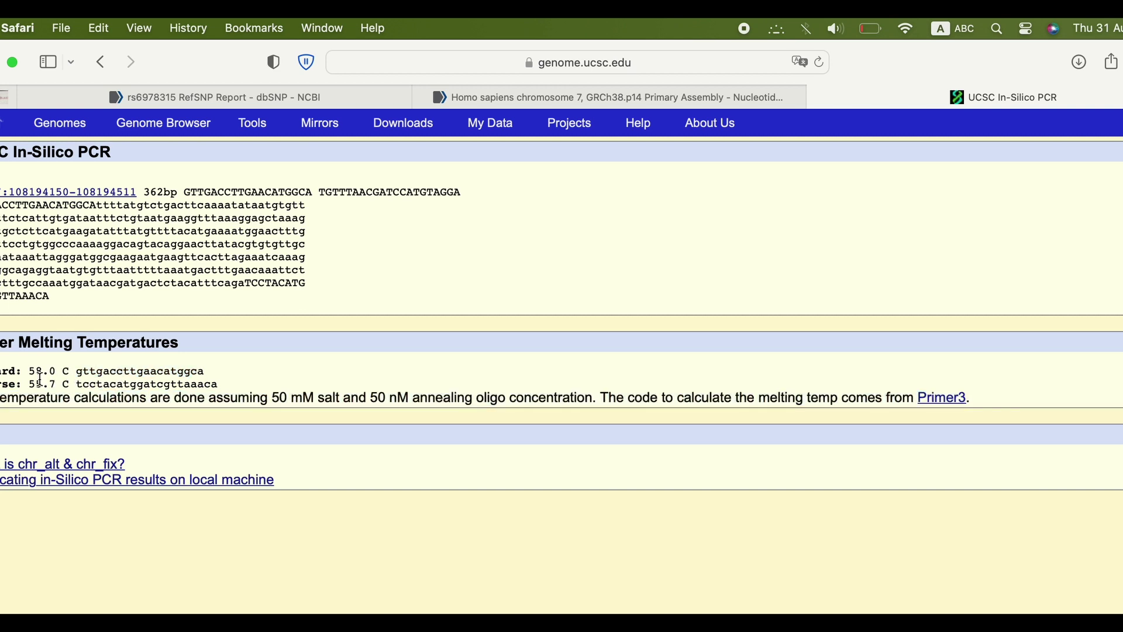
drag(269, 385, 585, 393)
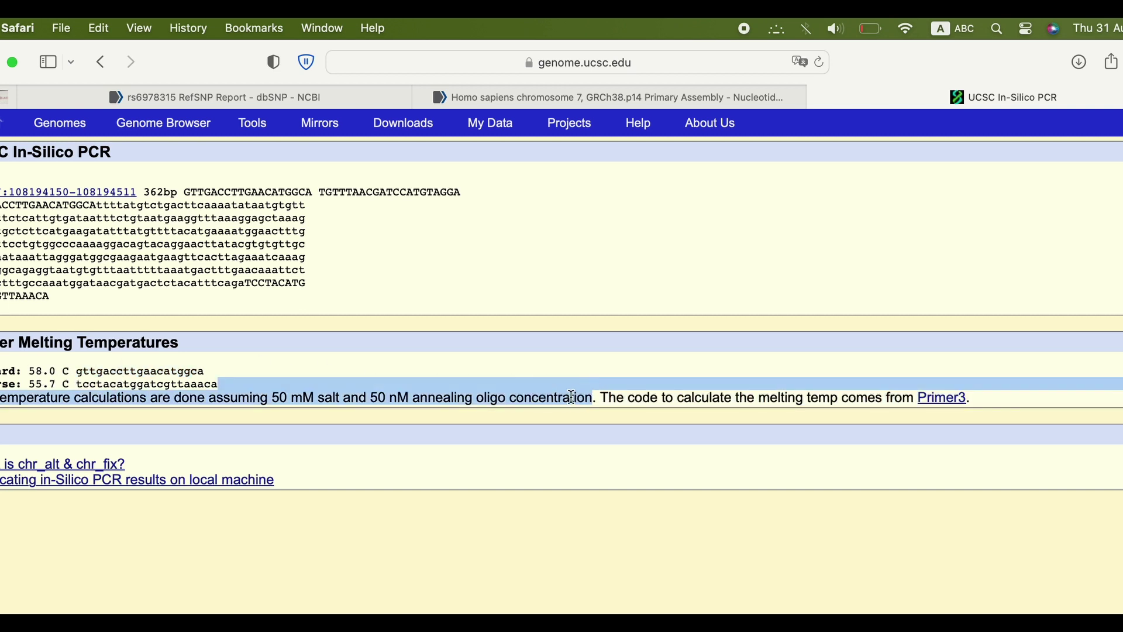
click(247, 283)
drag(146, 192, 197, 192)
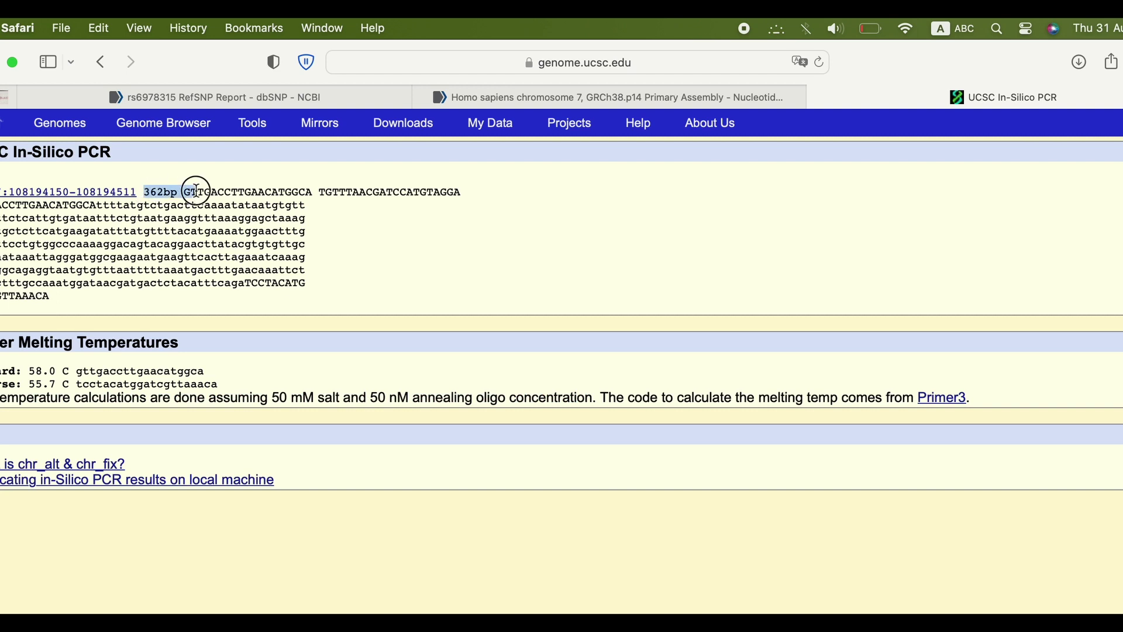
click(407, 244)
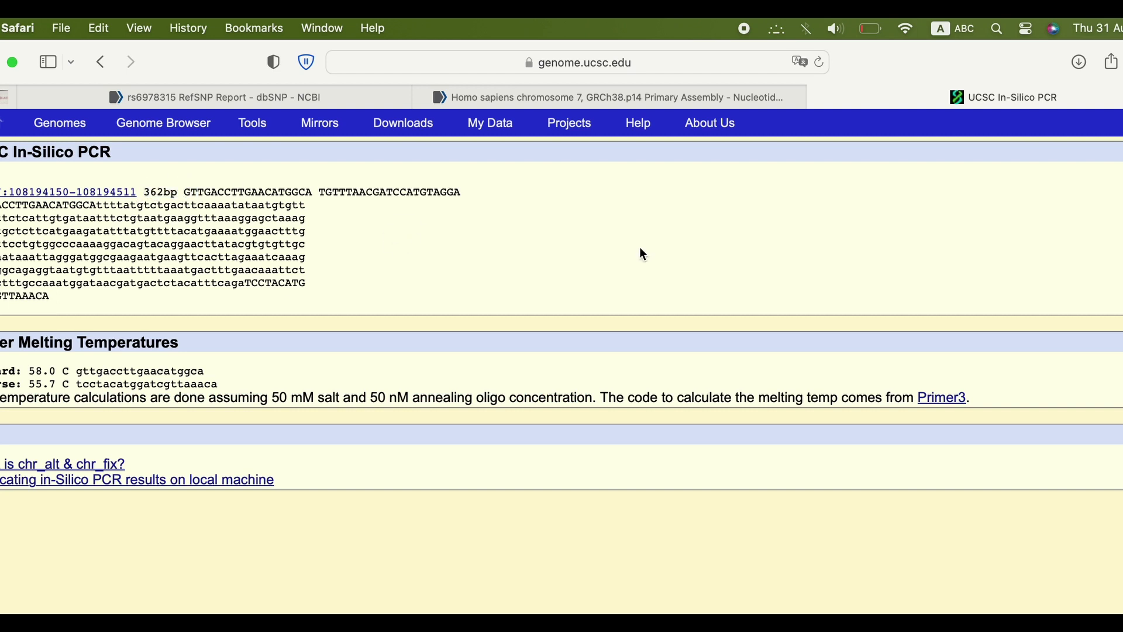
key(super+Tab)
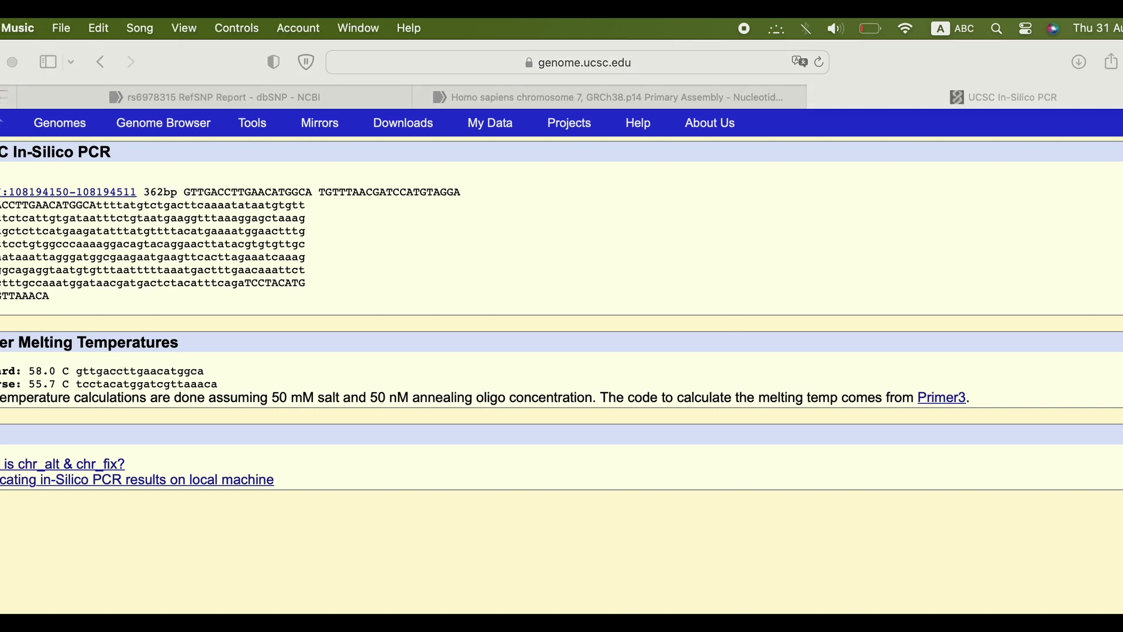
click(112, 384)
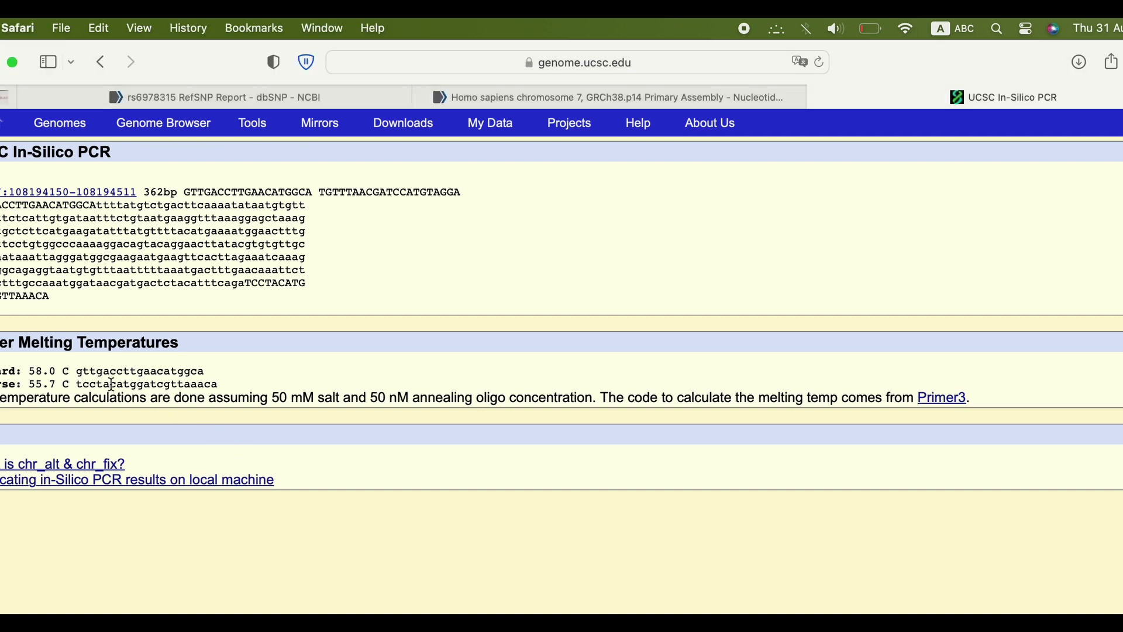
drag(27, 372, 66, 384)
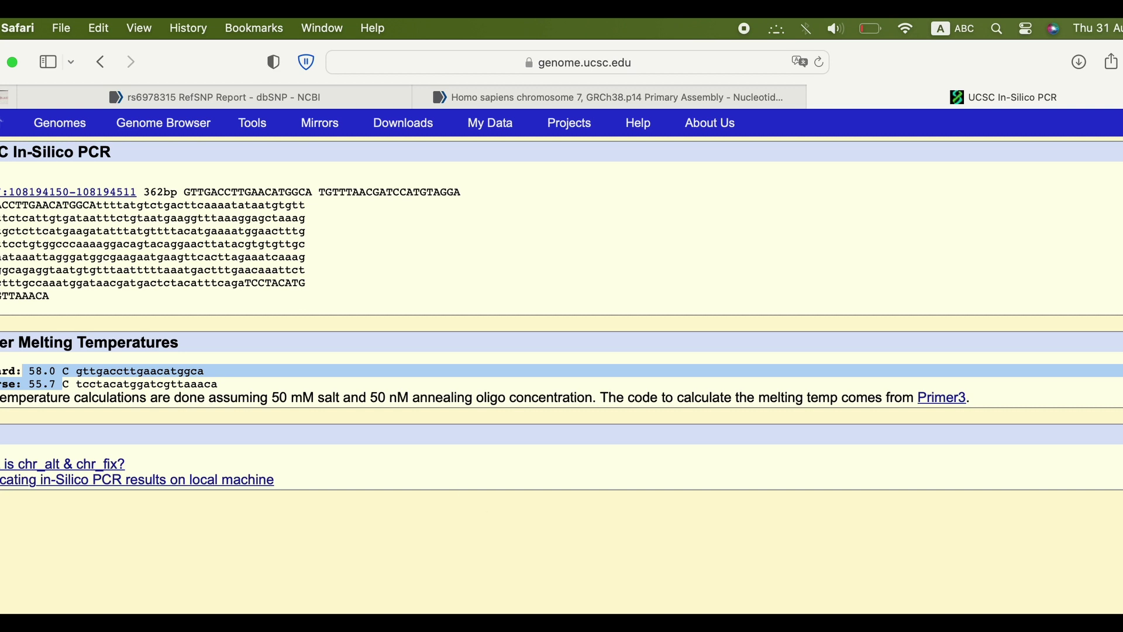
key(super+Tab)
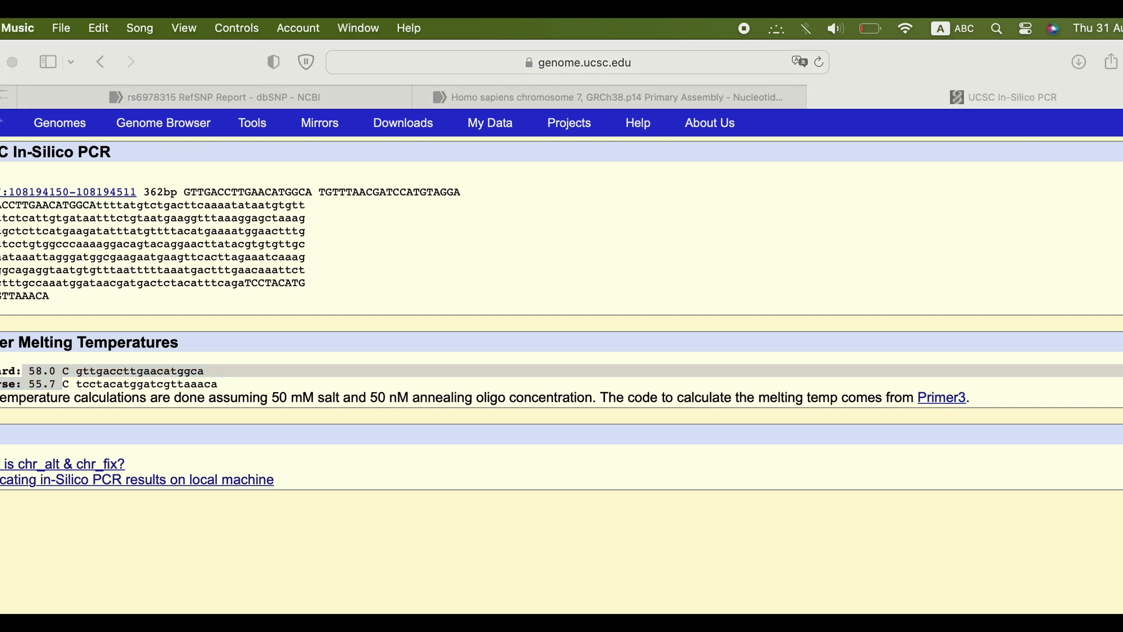